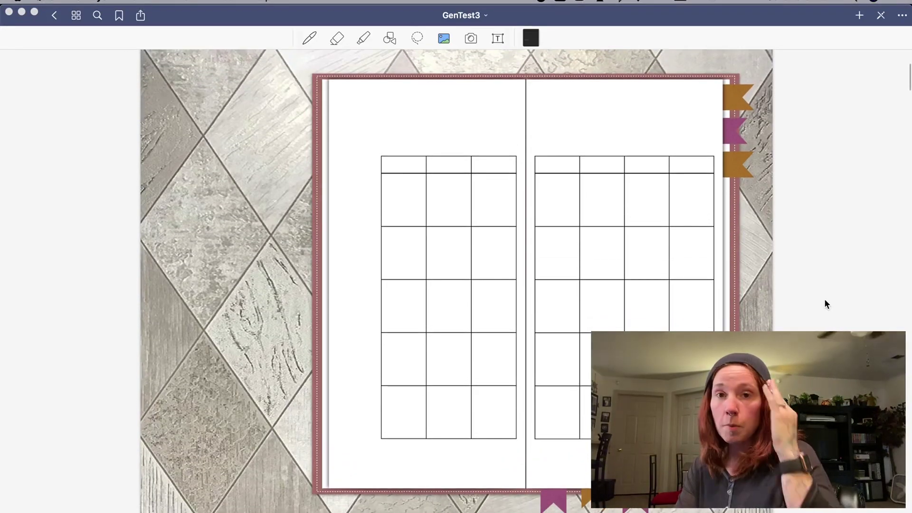
Scroll through the planner pages and cancel an accidental photo insertion.
scroll(825, 304, down, 8)
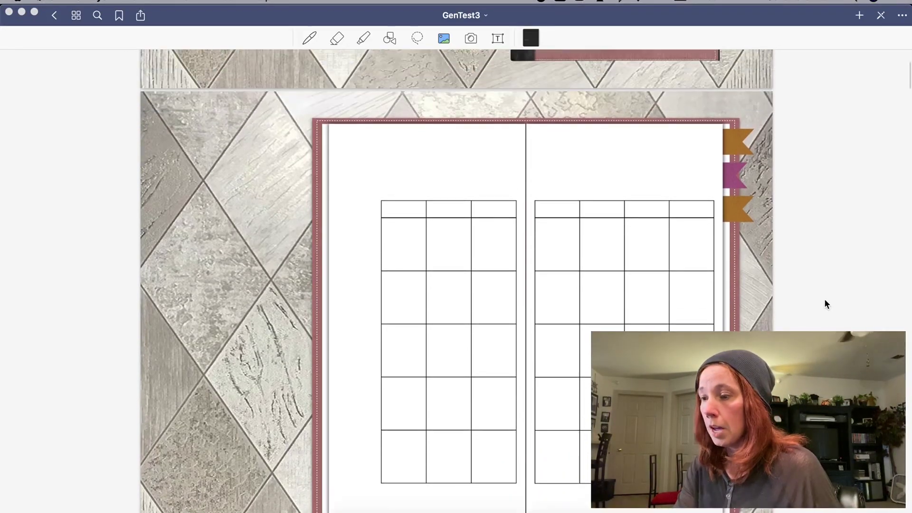
scroll(825, 303, down, 4)
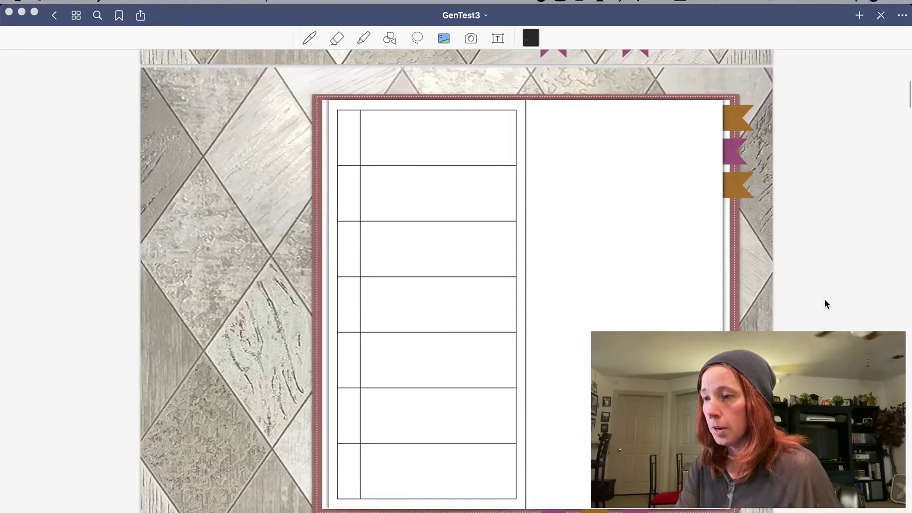
scroll(825, 304, up, 10)
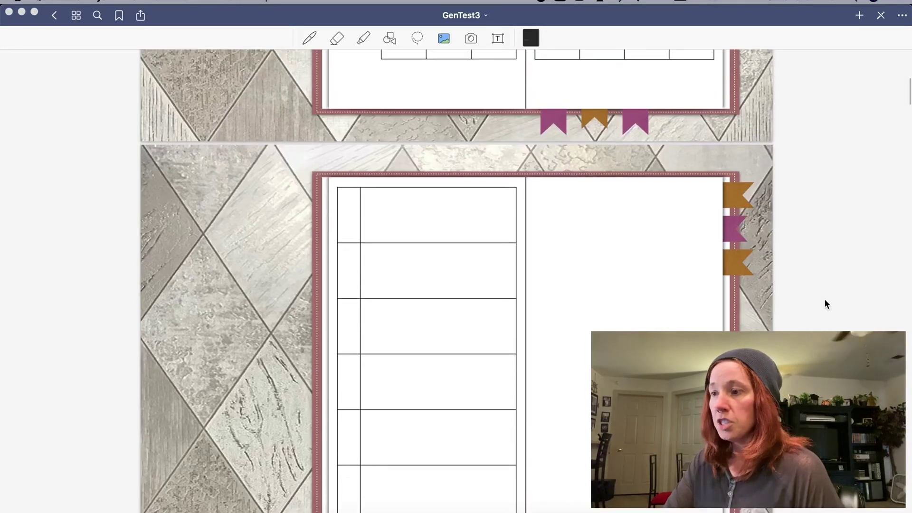
scroll(825, 304, down, 3)
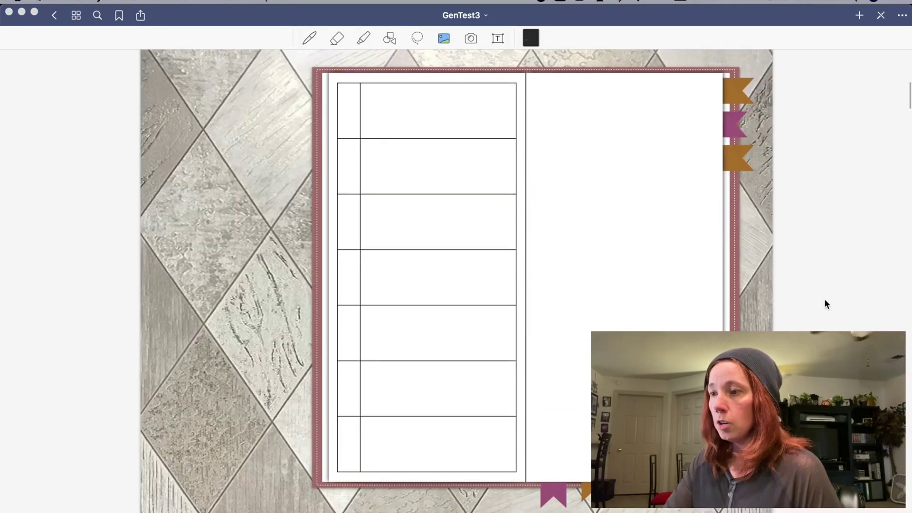
scroll(494, 370, up, 1)
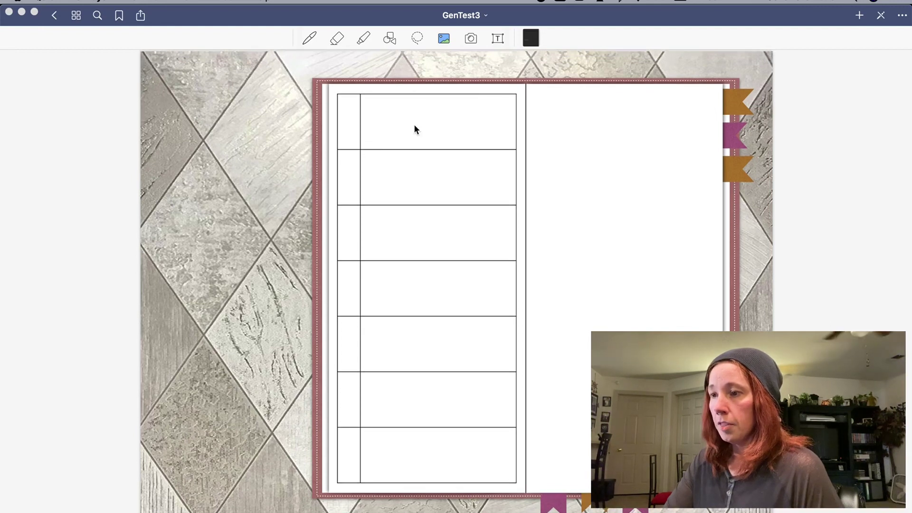
click(353, 121)
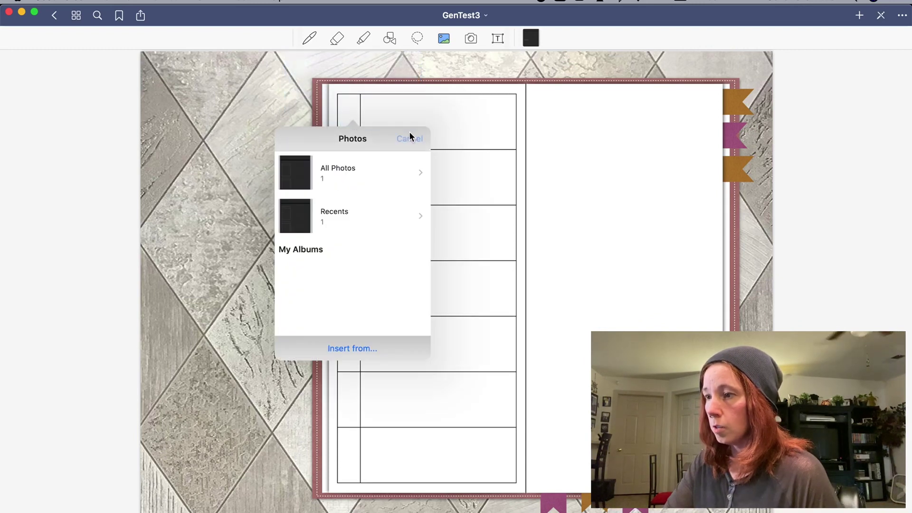
click(409, 136)
Leave edit mode and follow the top orange tab to its linked planner page.
click(881, 15)
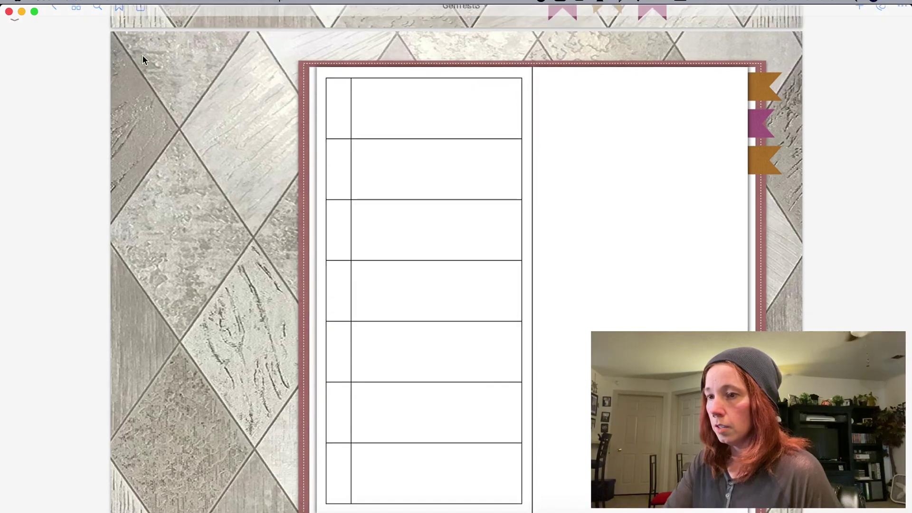
click(482, 198)
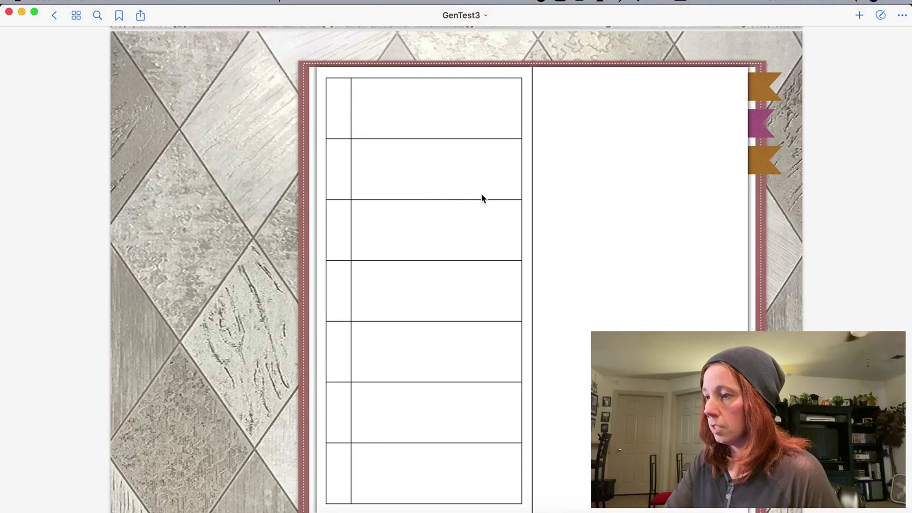
click(765, 89)
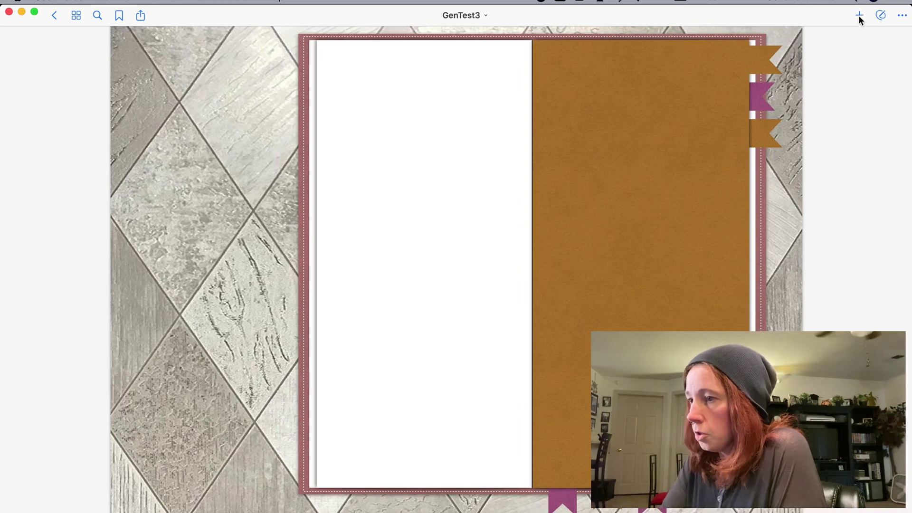
Pick page 3, the seven-row table page, from the thumbnail overview and enable editing.
click(77, 19)
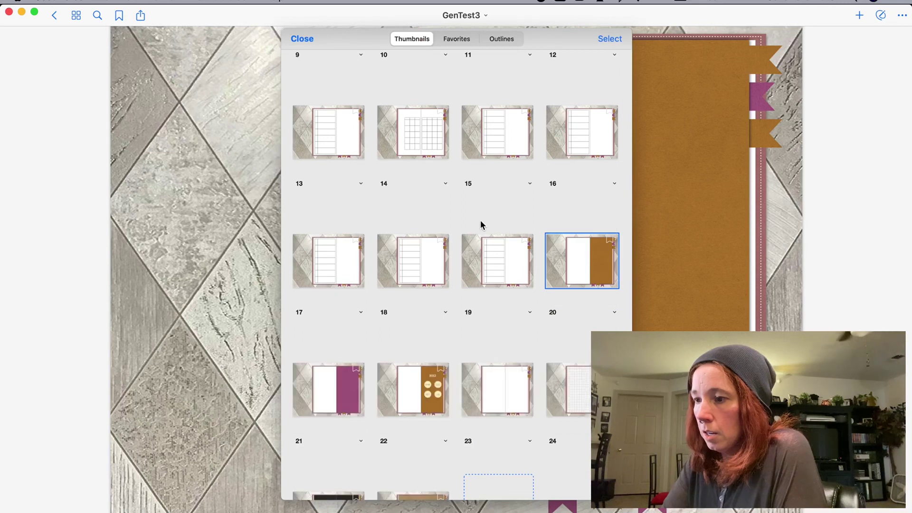
scroll(480, 220, up, 7)
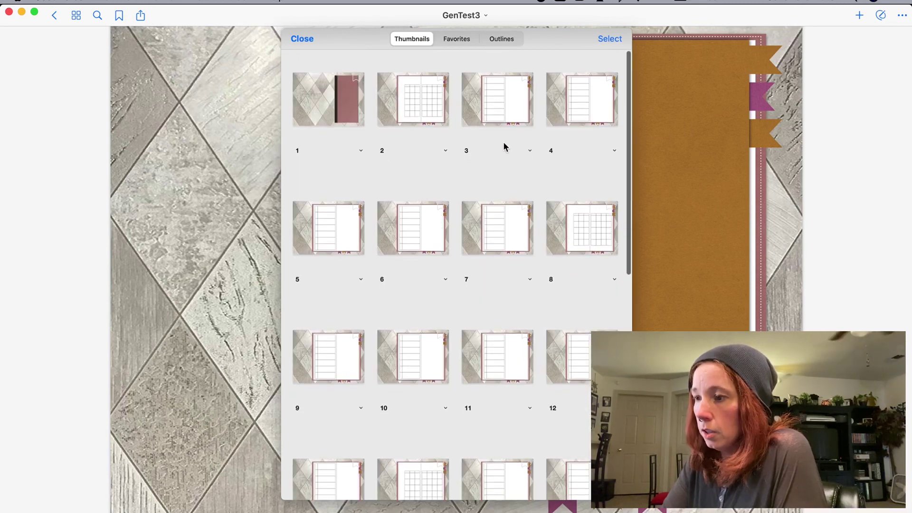
click(514, 104)
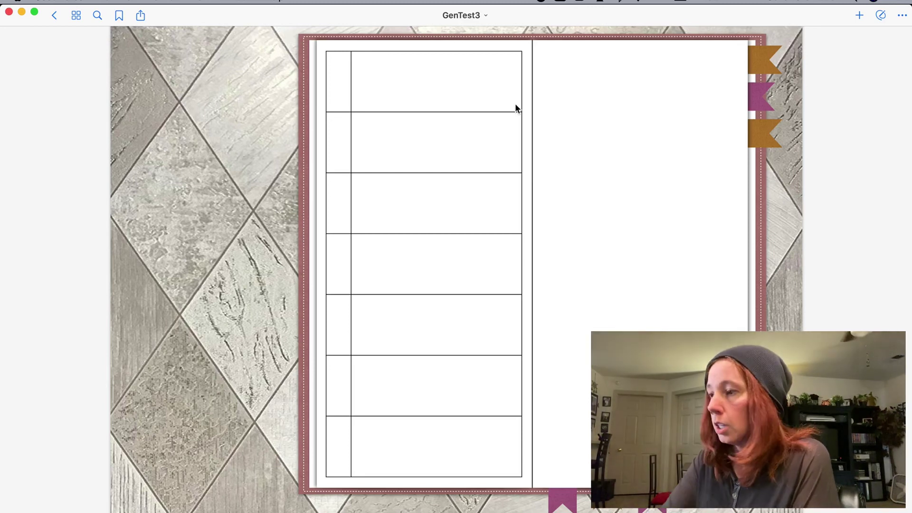
click(882, 16)
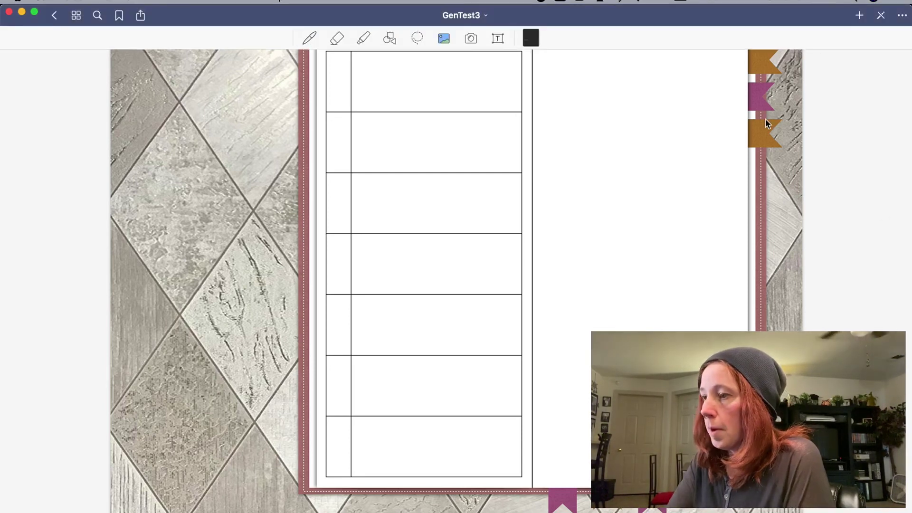
scroll(747, 185, up, 2)
scroll(748, 184, down, 2)
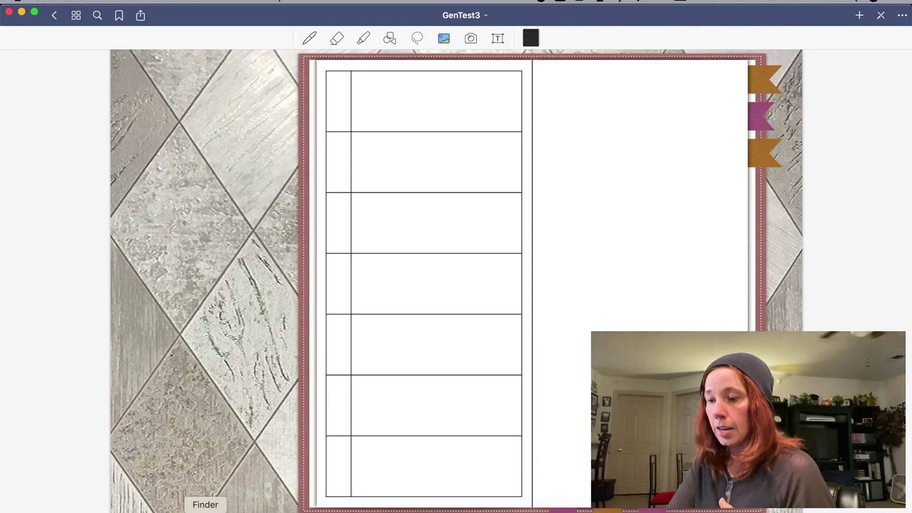
Drag Frame2.png from the Marguerite folder onto the page, shrink it, and set it in the table's top-right cell.
click(205, 512)
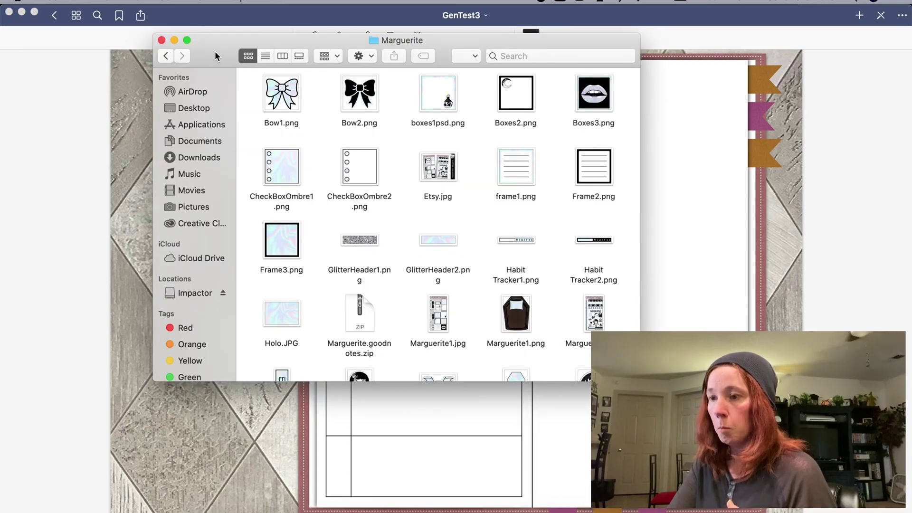
drag(211, 53, 83, 51)
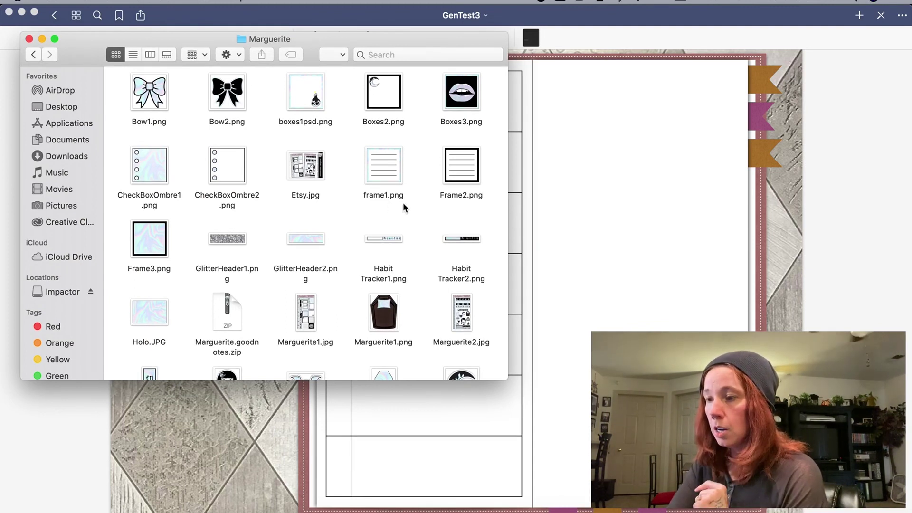
drag(469, 157, 600, 130)
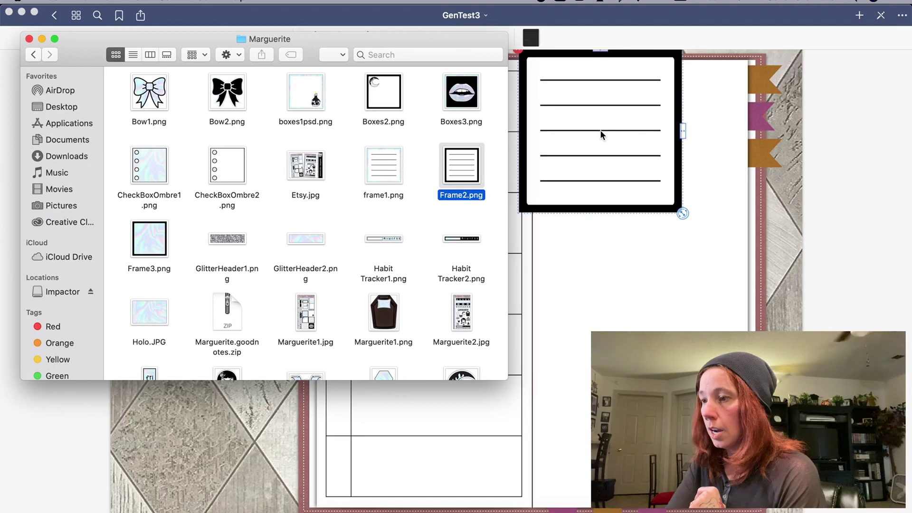
click(642, 262)
drag(646, 170, 527, 185)
drag(567, 236, 515, 184)
drag(483, 143, 490, 92)
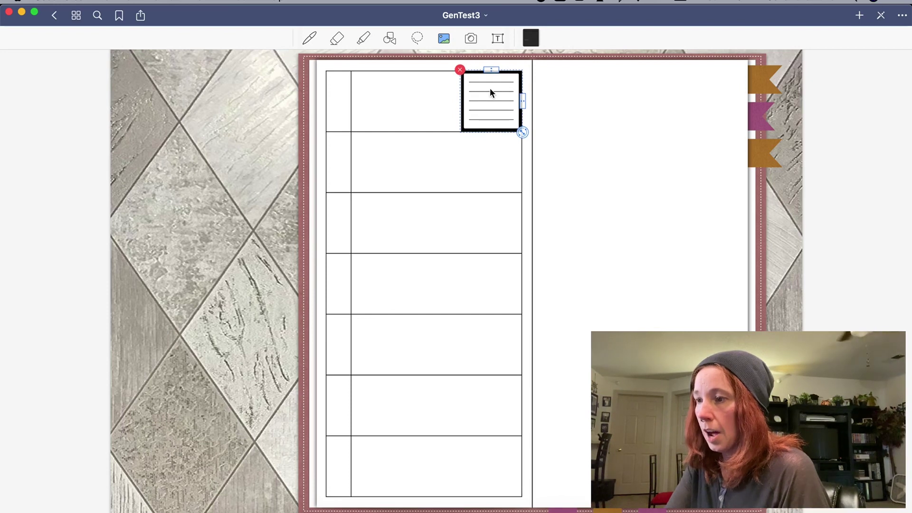
click(572, 105)
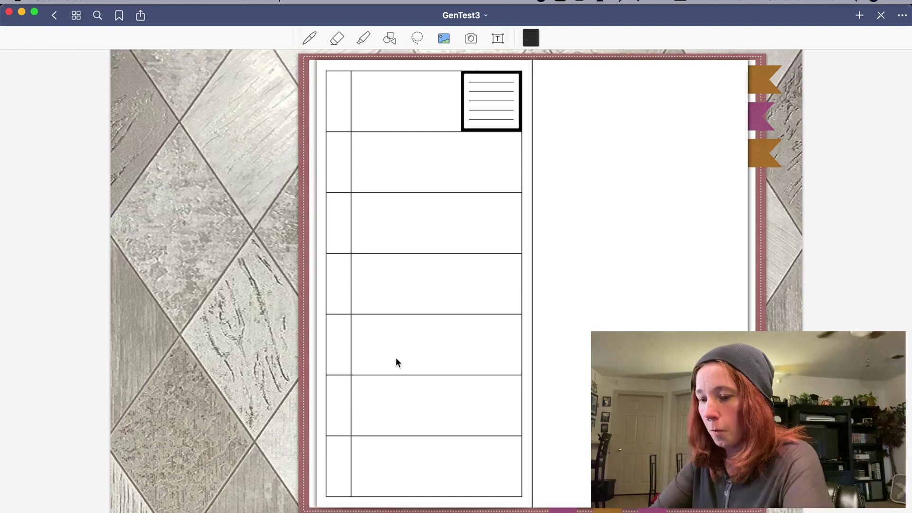
Add the fri holo day sticker to the page and attempt a multi-file drop of the other days.
key(super+Tab)
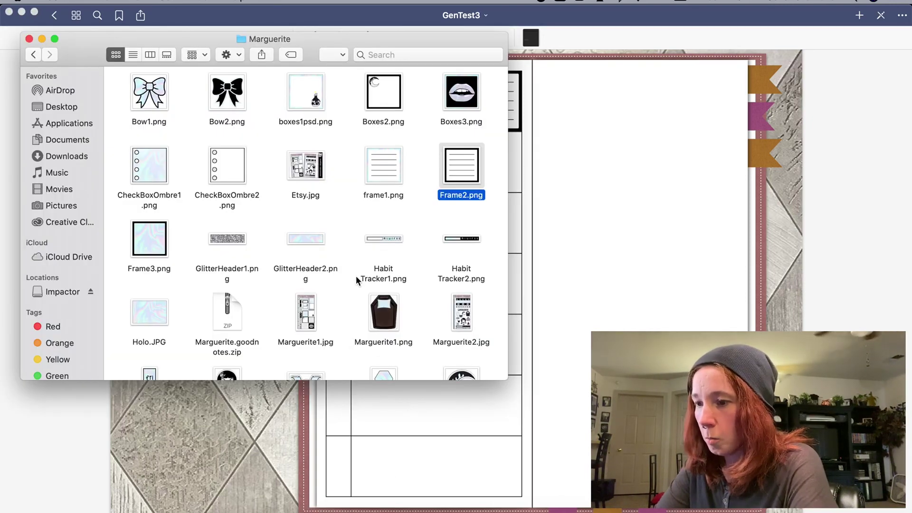
scroll(355, 276, down, 5)
drag(152, 140, 615, 159)
click(387, 213)
super+click(459, 226)
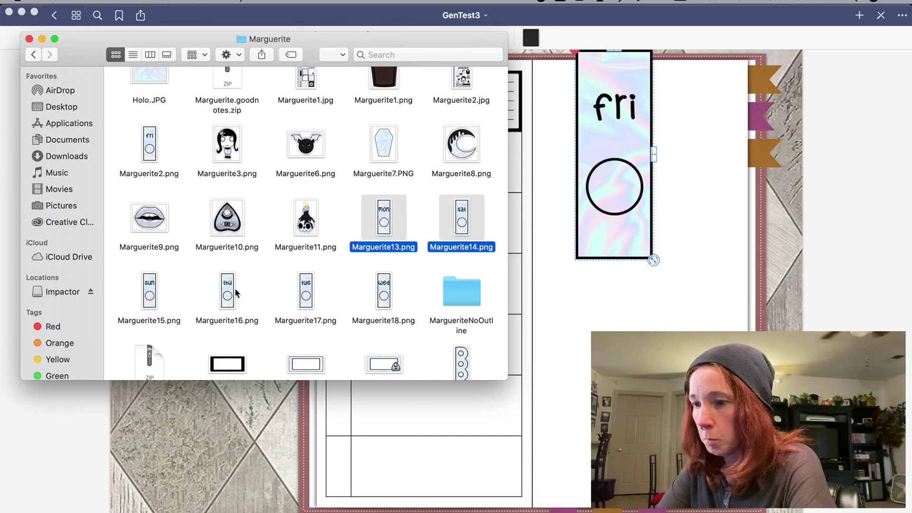
super+click(164, 291)
shift+click(398, 292)
drag(398, 292, 612, 311)
drag(477, 225, 627, 361)
click(497, 199)
Add the sat, mon, tue, wed, thu and sun holo day stickers to the page one by one.
drag(461, 217, 510, 256)
drag(386, 219, 613, 219)
drag(304, 284, 560, 295)
drag(384, 289, 753, 284)
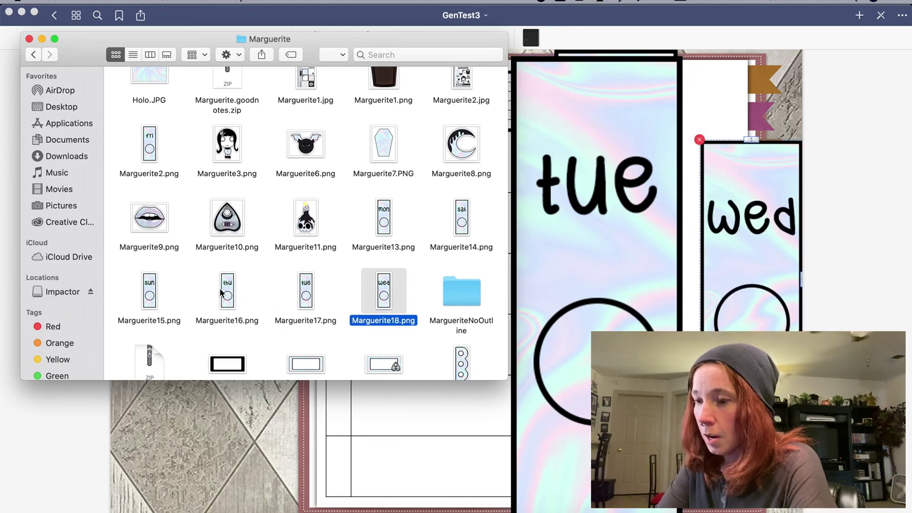
drag(226, 295, 214, 444)
click(151, 296)
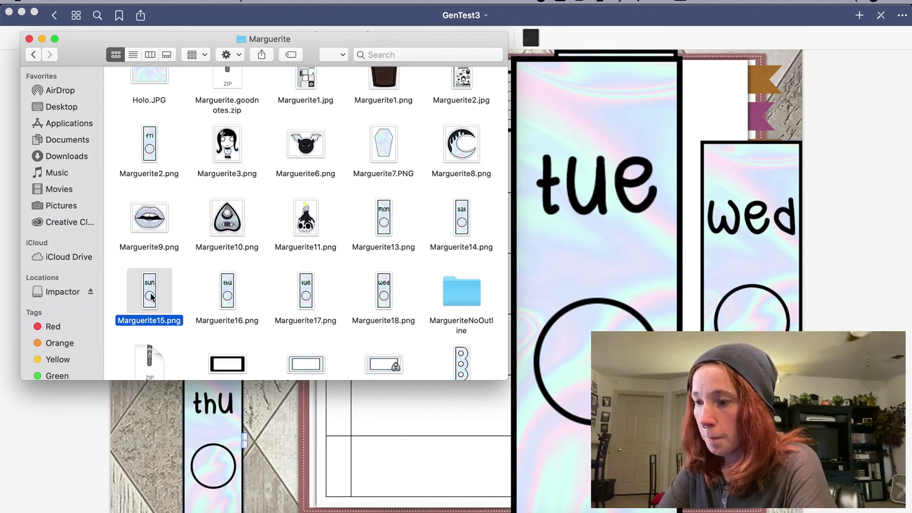
drag(151, 297, 392, 447)
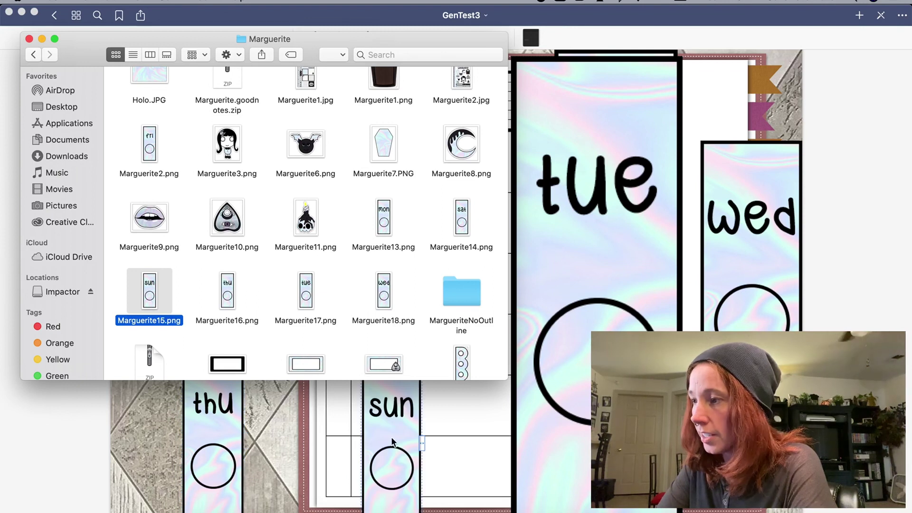
Shrink the sun sticker and fit it into the table's bottom row.
click(736, 84)
drag(394, 409, 367, 352)
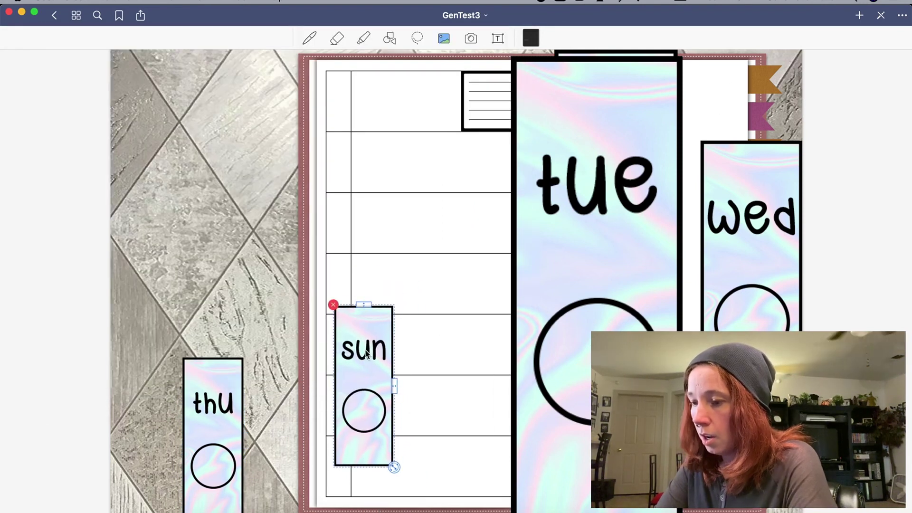
drag(394, 468, 374, 420)
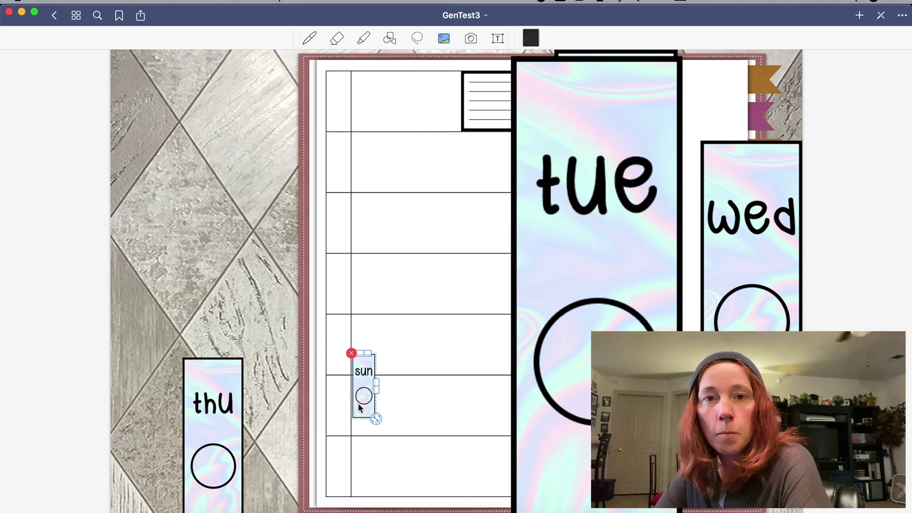
drag(361, 379, 335, 459)
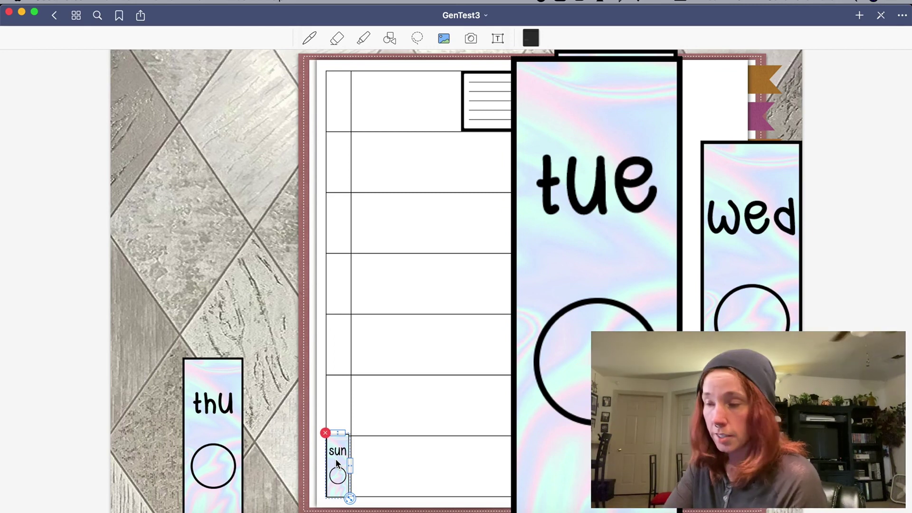
click(598, 306)
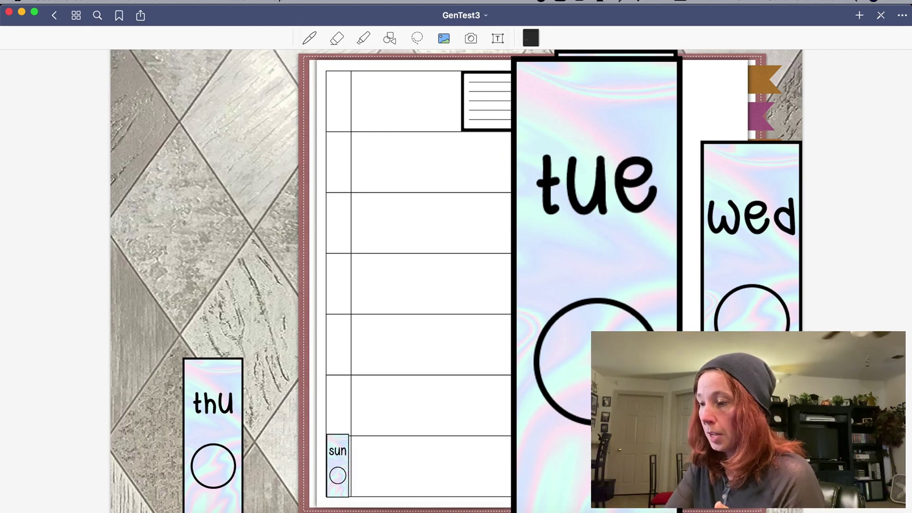
Shrink the large tue sticker to fit the day column's second row.
click(583, 362)
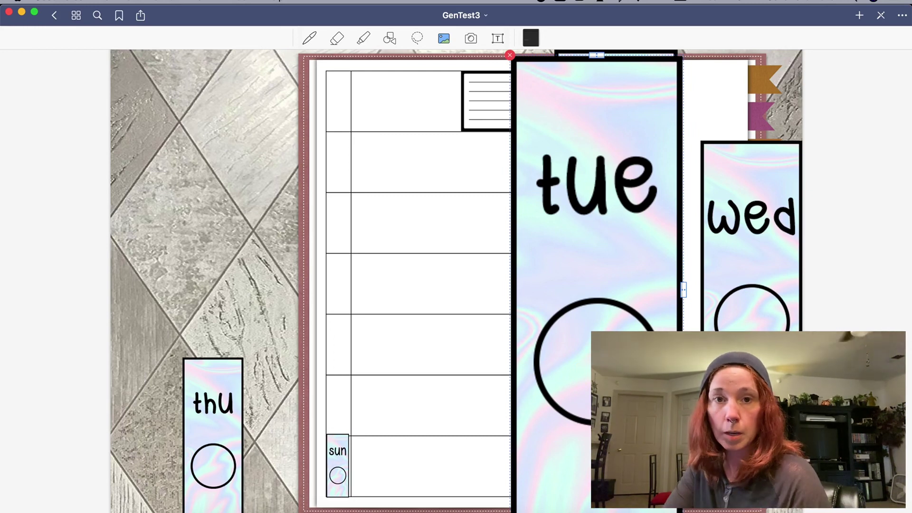
drag(597, 285, 597, 289)
drag(613, 331, 378, 213)
click(594, 211)
Shrink the mon sticker into the top row and the sat sticker into the sat row.
key(super+c)
key(super+v)
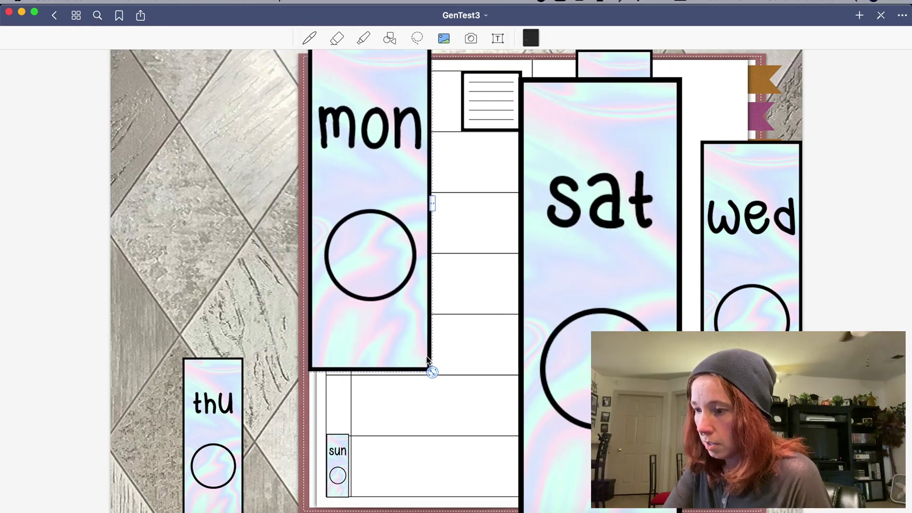
drag(431, 373, 336, 116)
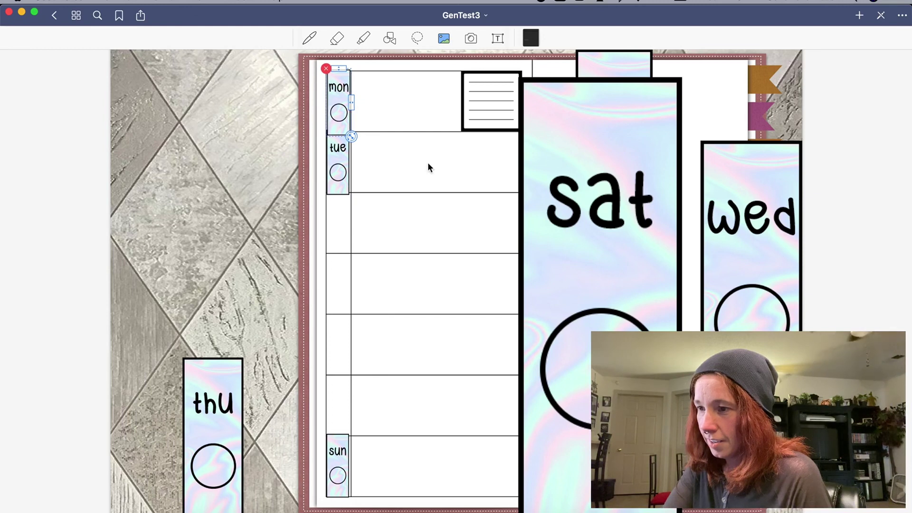
click(603, 279)
drag(602, 279, 584, 258)
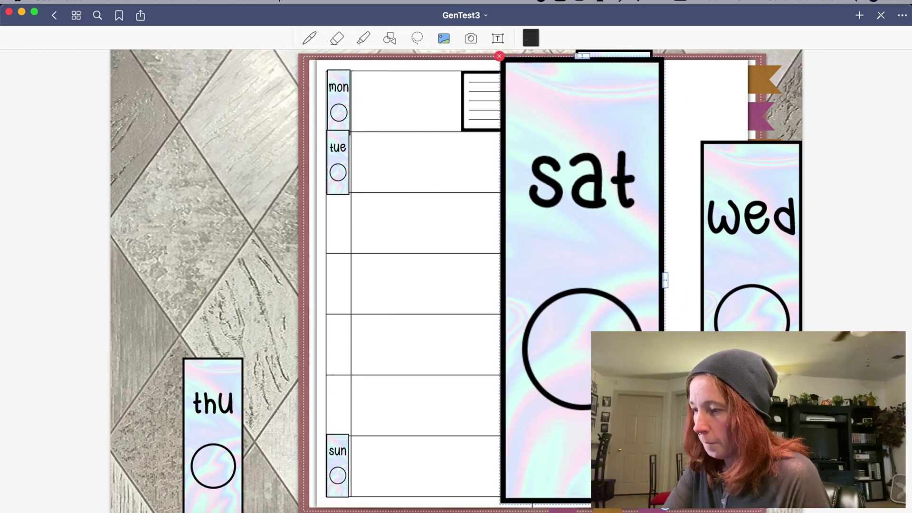
drag(669, 509, 350, 441)
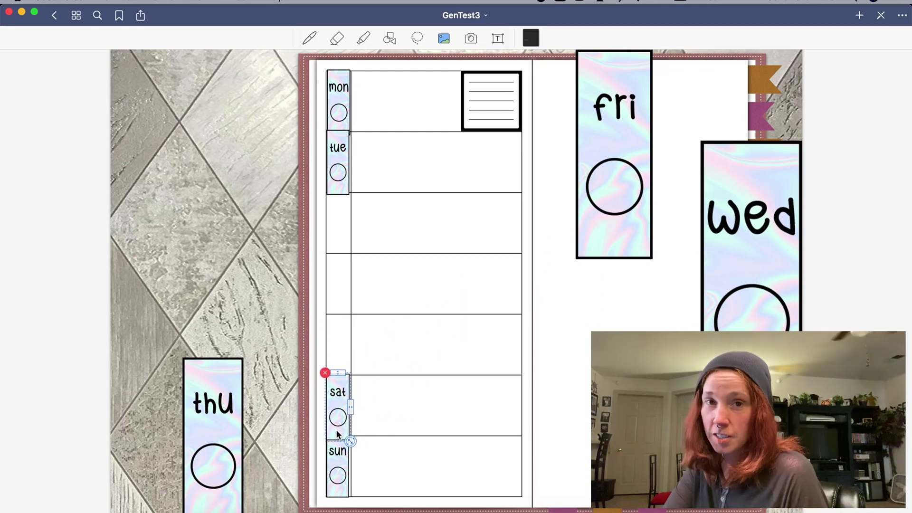
click(554, 318)
Delete the extra pasted sat sticker, then move and shrink the fri sticker into its row.
key(super+v)
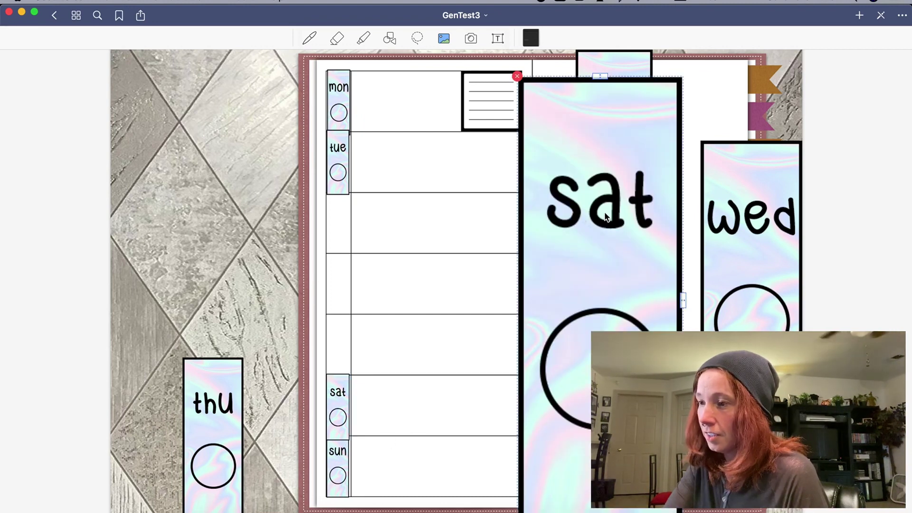
click(606, 217)
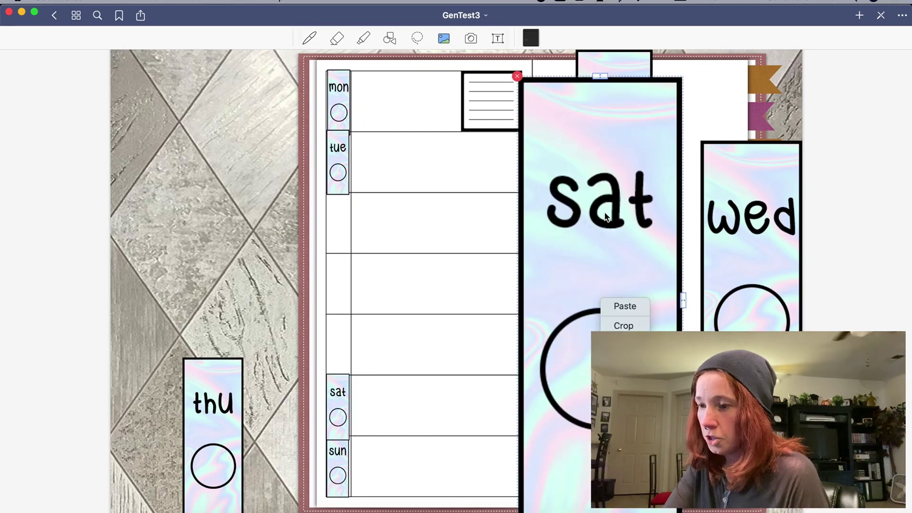
click(519, 84)
click(517, 76)
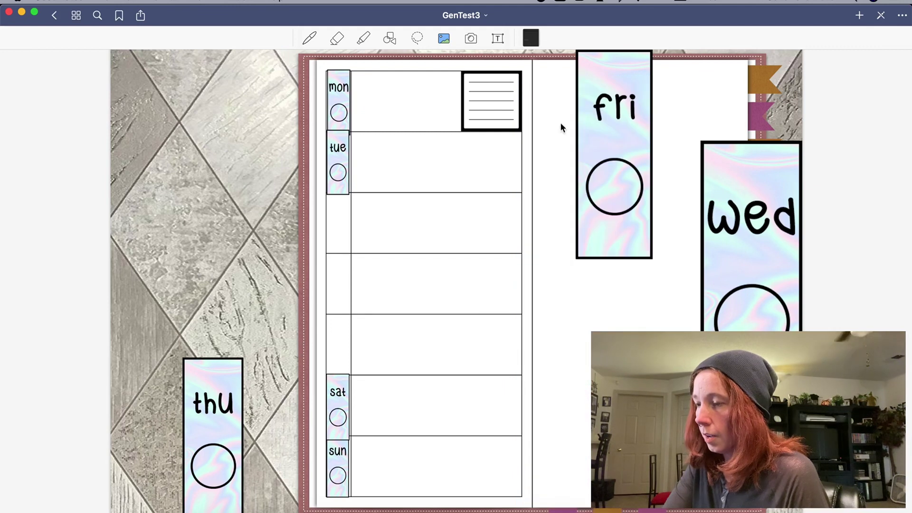
click(608, 142)
drag(608, 142, 349, 352)
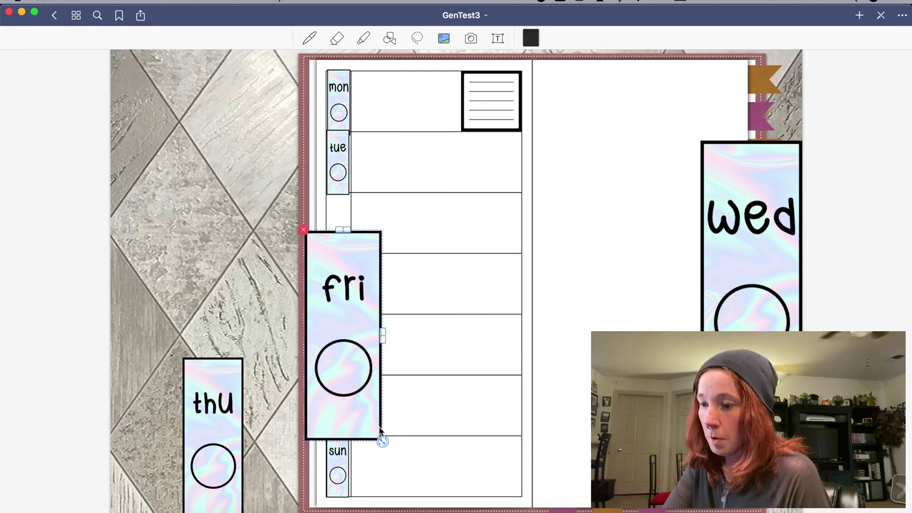
drag(380, 432, 338, 366)
click(215, 416)
Move and shrink the thu and wed stickers into their empty rows.
click(215, 416)
drag(215, 416, 368, 282)
drag(404, 388, 339, 302)
click(398, 305)
click(714, 294)
drag(747, 298, 376, 264)
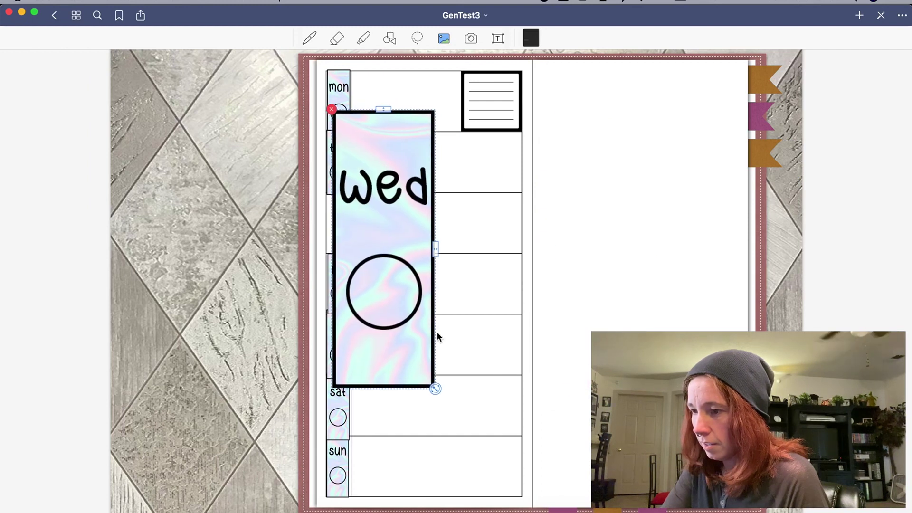
drag(433, 392, 341, 229)
Zoom in, trim the mon sticker to its row and widen it to fill the column.
click(391, 225)
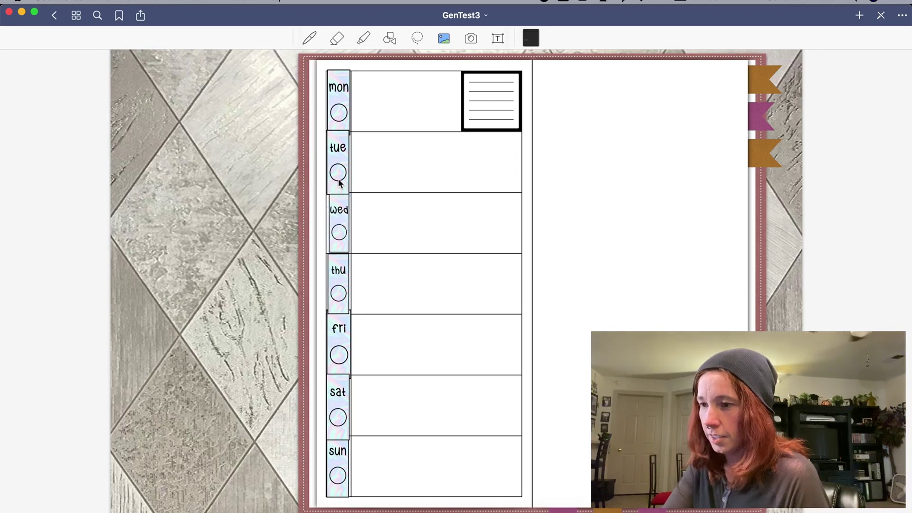
scroll(339, 179, up, 3)
scroll(339, 181, up, 5)
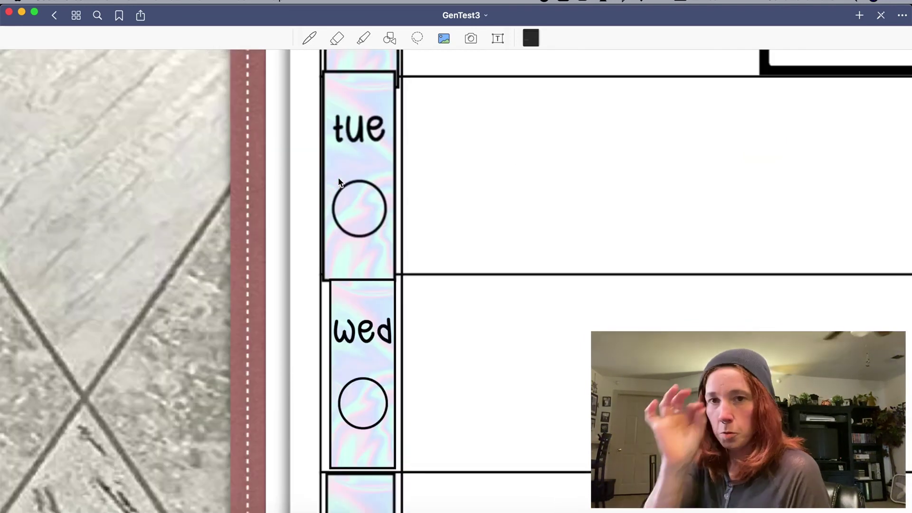
scroll(339, 182, down, 3)
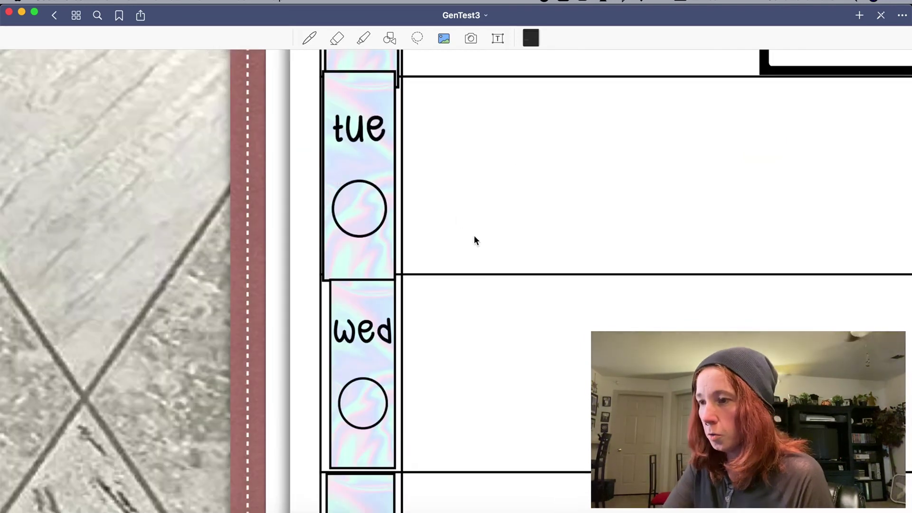
scroll(474, 235, up, 2)
scroll(474, 235, up, 4)
scroll(474, 234, up, 2)
click(350, 249)
drag(370, 341, 345, 312)
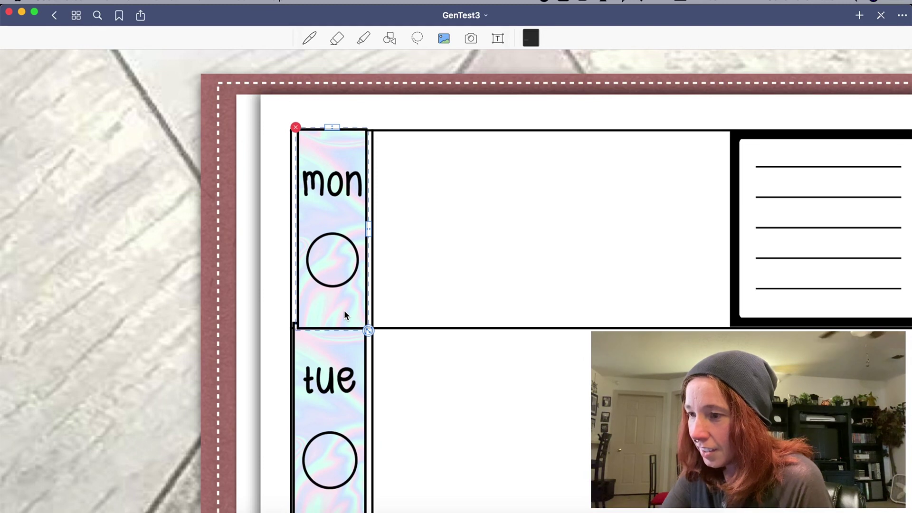
drag(368, 232, 373, 231)
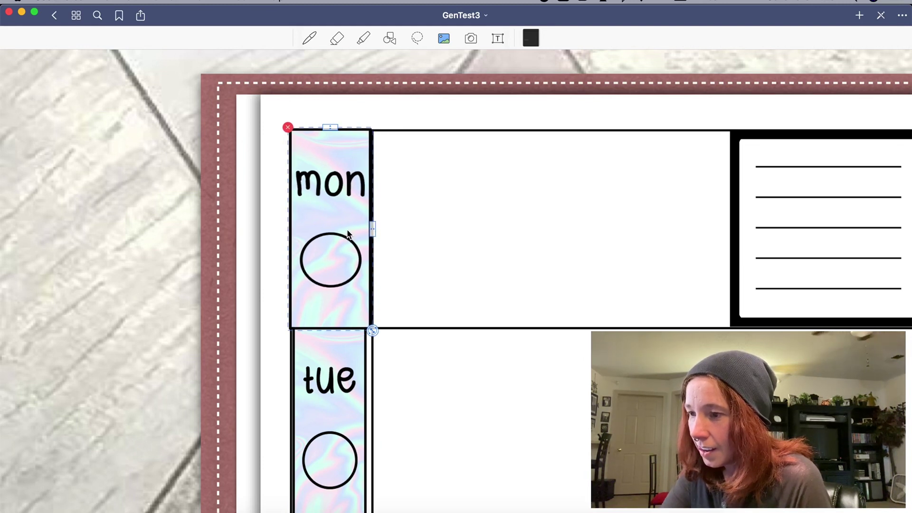
Resize the tue and wed stickers to fill their rows of the day column.
scroll(350, 234, down, 5)
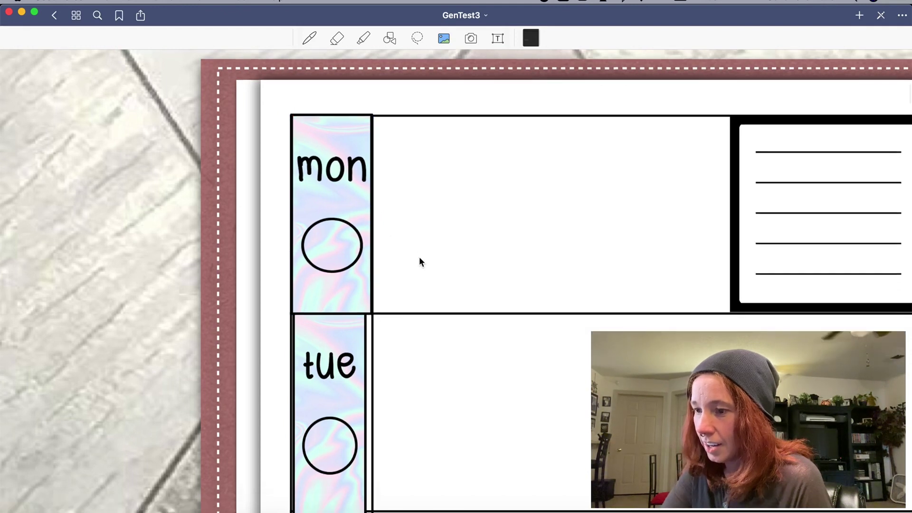
click(349, 285)
drag(384, 385, 378, 378)
drag(385, 279, 392, 279)
click(443, 320)
scroll(443, 319, down, 5)
click(366, 348)
drag(405, 433, 407, 440)
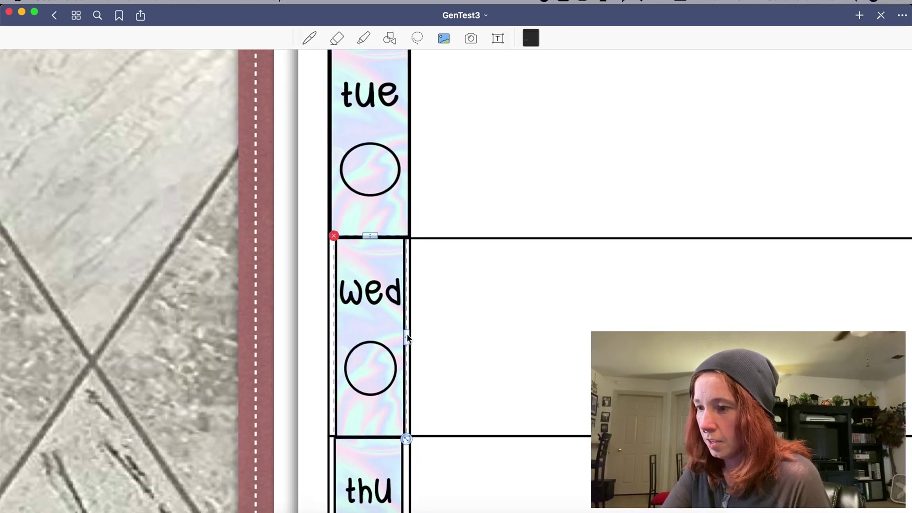
drag(407, 337, 386, 357)
Widen the fri and sun stickers to fill their rows, then zoom back out.
scroll(450, 359, down, 5)
click(374, 398)
scroll(429, 416, down, 5)
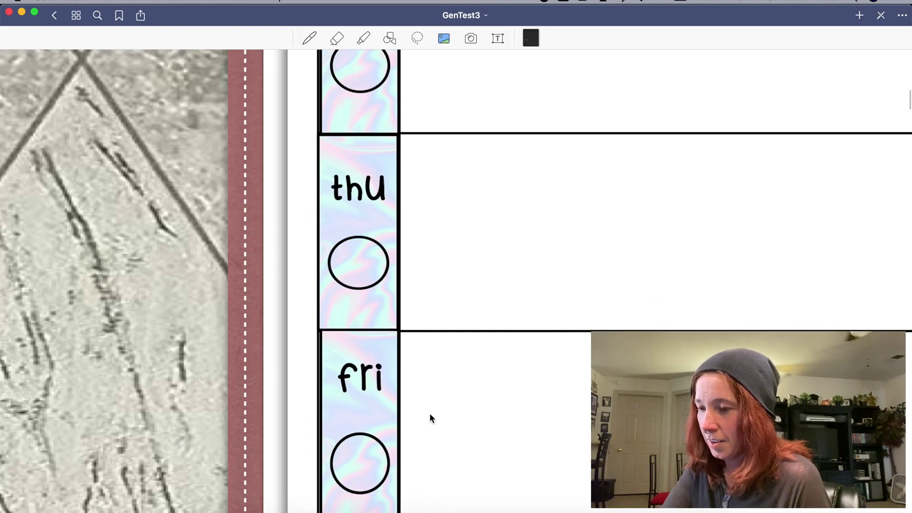
scroll(429, 418, down, 5)
click(399, 407)
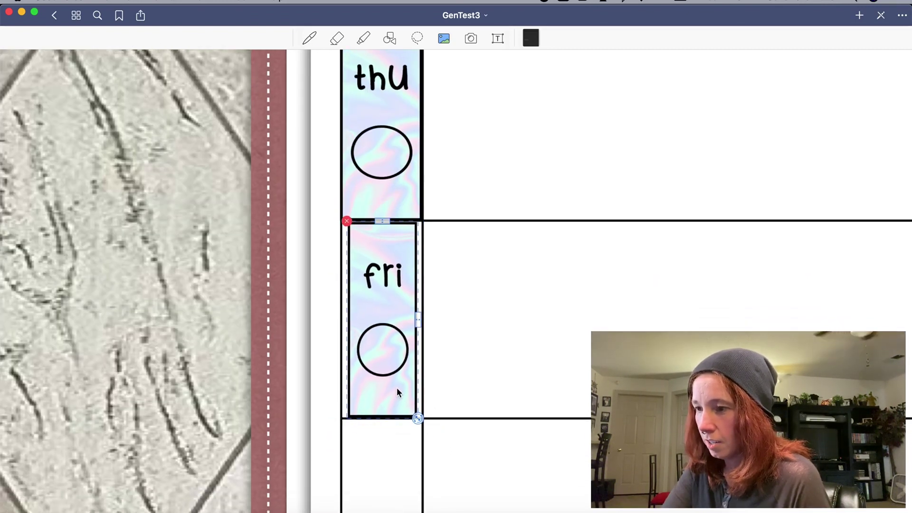
drag(417, 319, 421, 318)
scroll(463, 332, down, 10)
click(420, 469)
drag(420, 469, 422, 475)
drag(424, 377, 434, 379)
click(463, 389)
scroll(463, 389, down, 10)
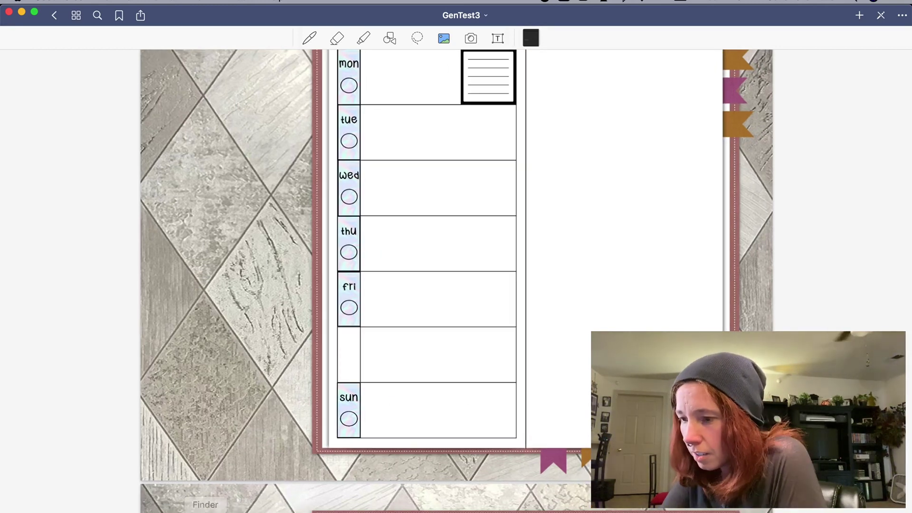
click(205, 510)
Drop the sat sticker image (Marguerite14.png) onto the page again from Finder.
drag(463, 227, 400, 460)
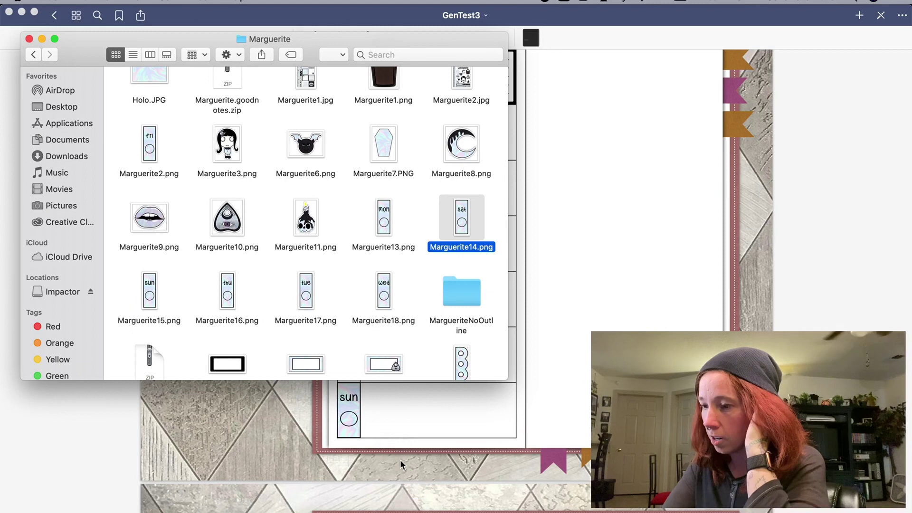
click(521, 415)
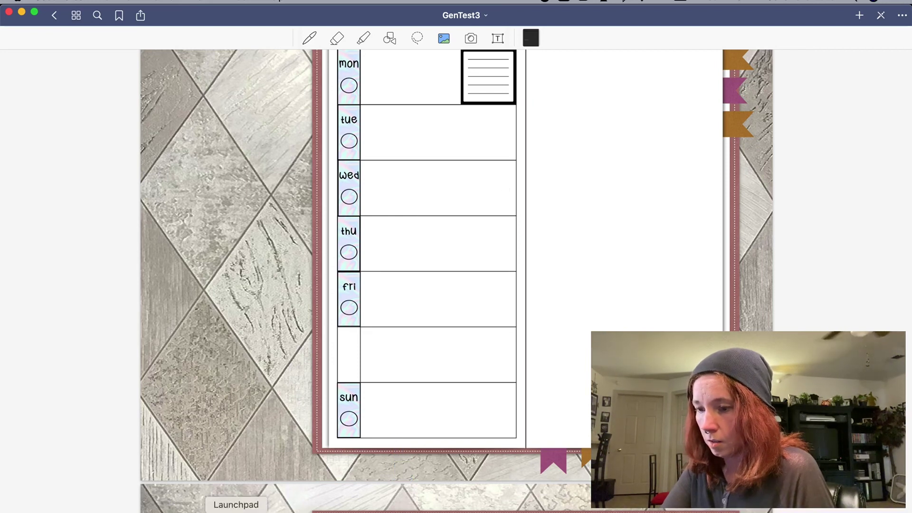
click(292, 452)
key(super+Tab)
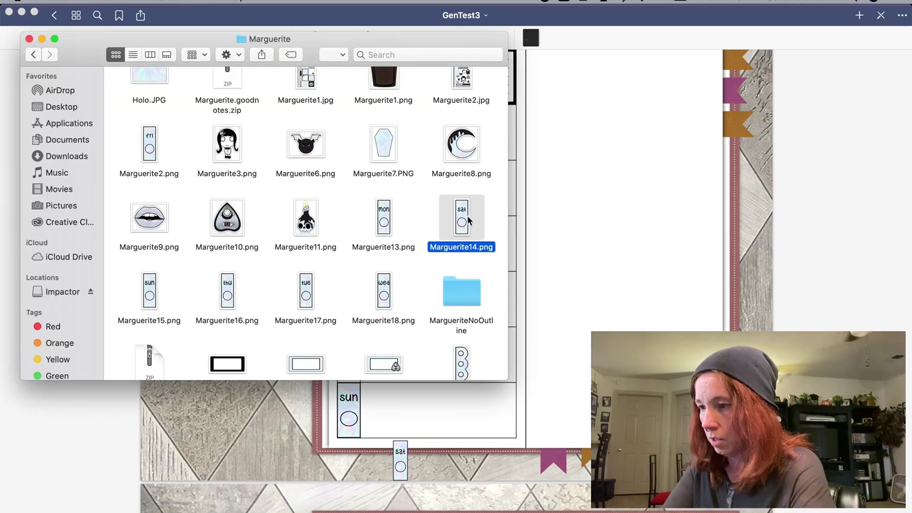
drag(463, 221, 569, 275)
click(576, 284)
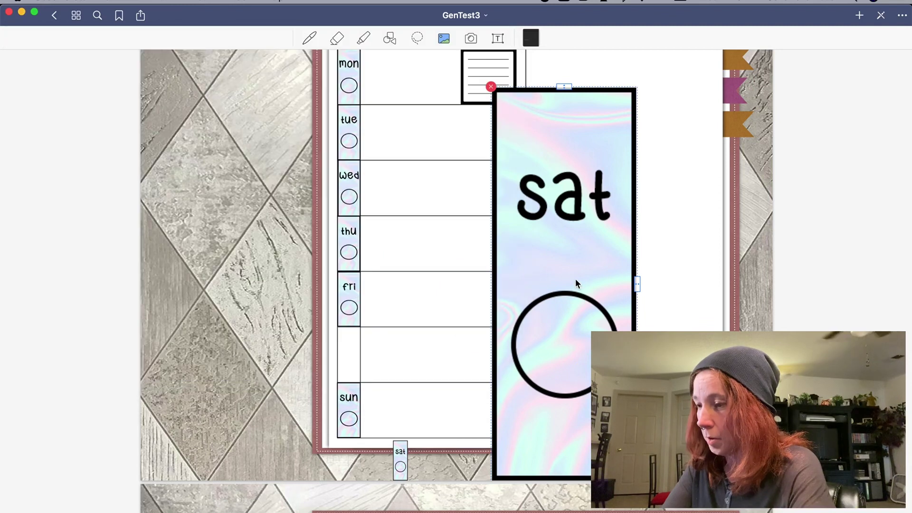
Shrink the new sat sticker, place it in the empty Saturday row, and enlarge it to fill.
drag(637, 477, 573, 311)
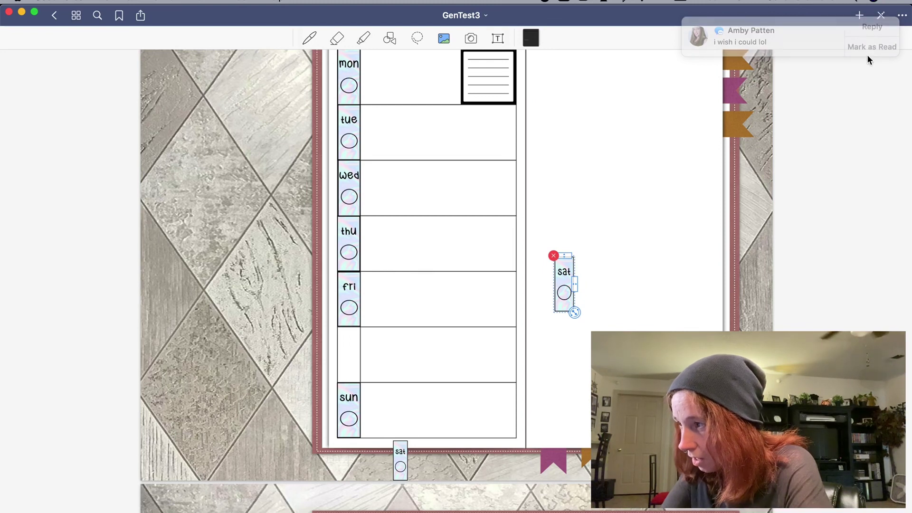
drag(559, 291, 347, 365)
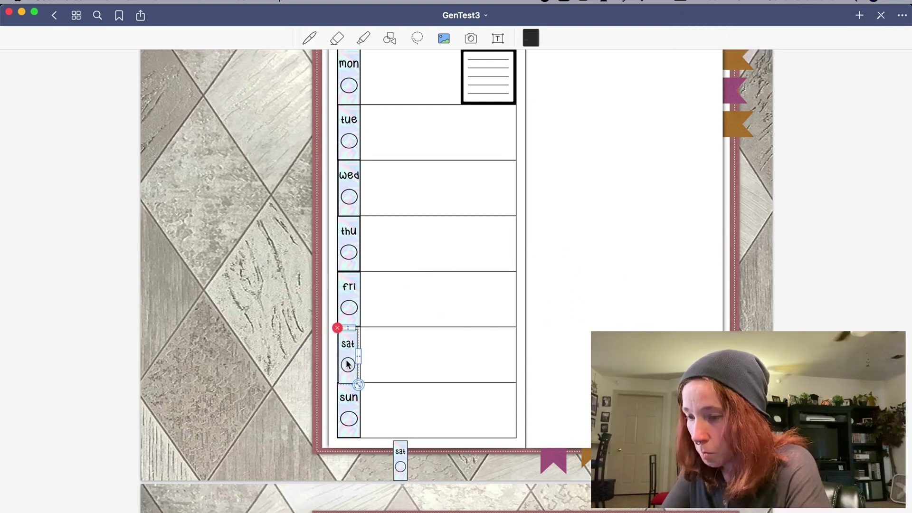
scroll(347, 365, up, 1)
scroll(347, 364, down, 1)
scroll(346, 363, up, 3)
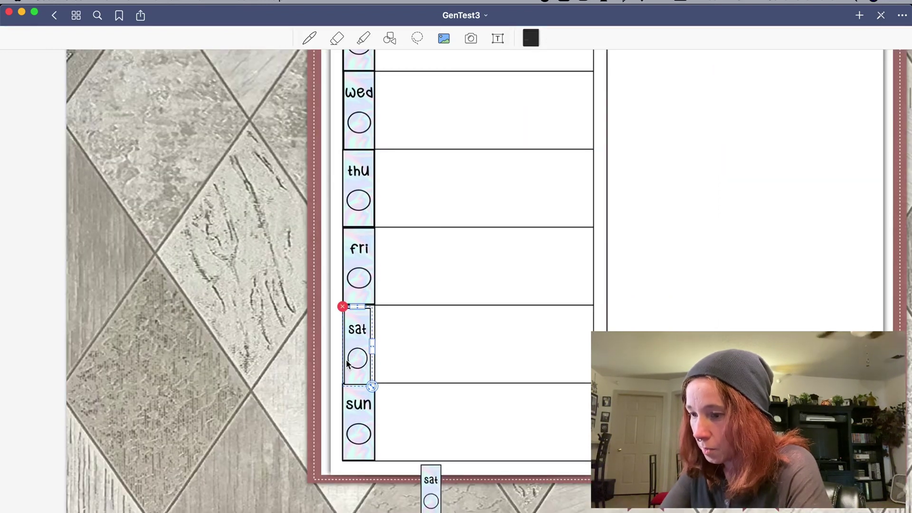
scroll(348, 364, up, 5)
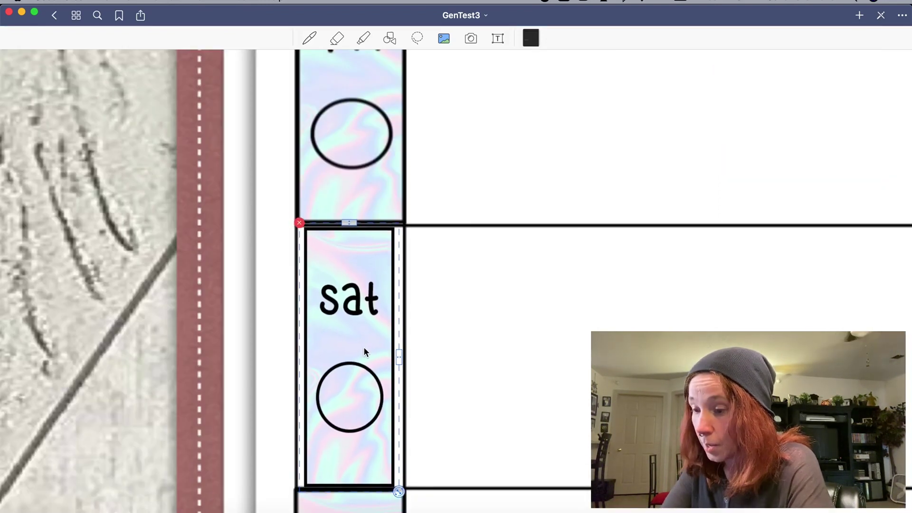
drag(402, 497, 403, 499)
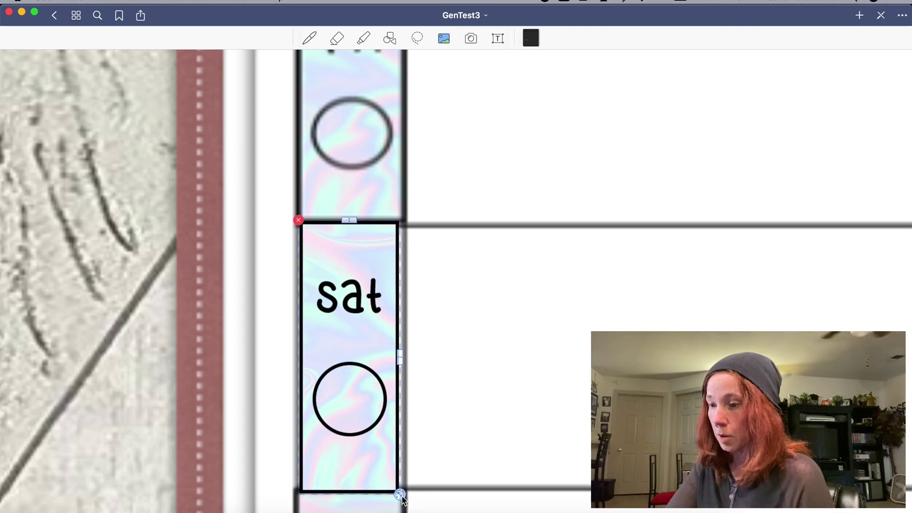
scroll(442, 358, down, 6)
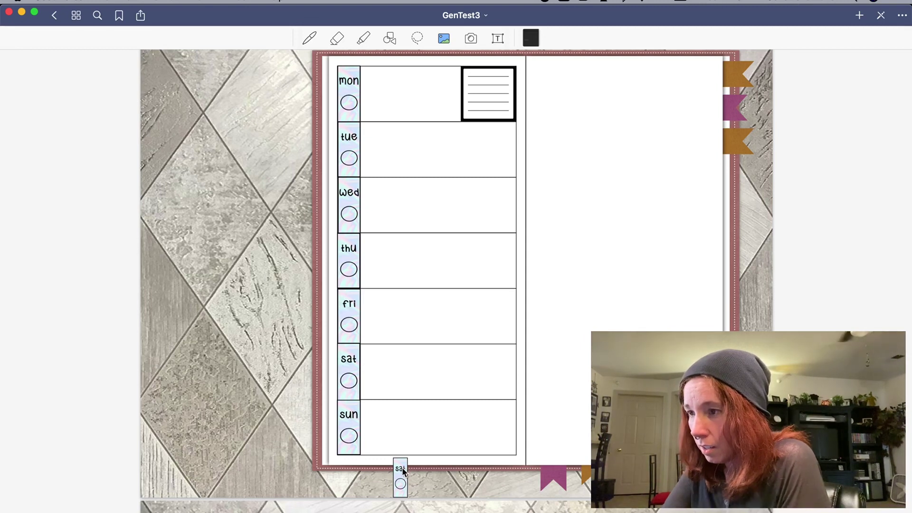
click(392, 457)
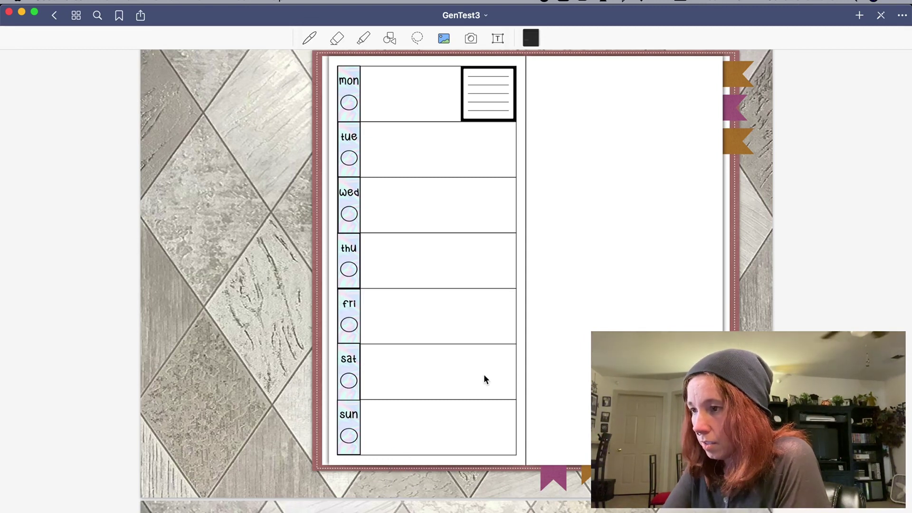
scroll(483, 374, up, 1)
scroll(485, 376, up, 1)
scroll(484, 376, up, 1)
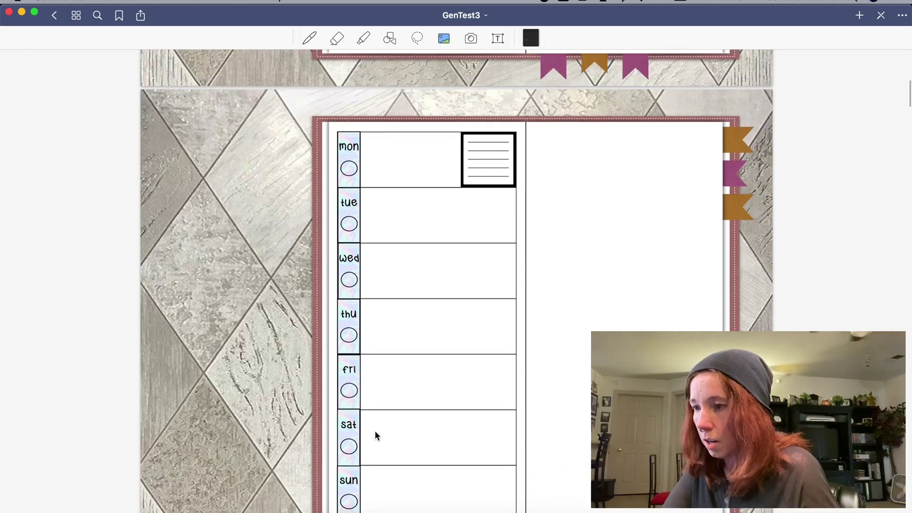
scroll(558, 363, down, 2)
scroll(557, 363, up, 3)
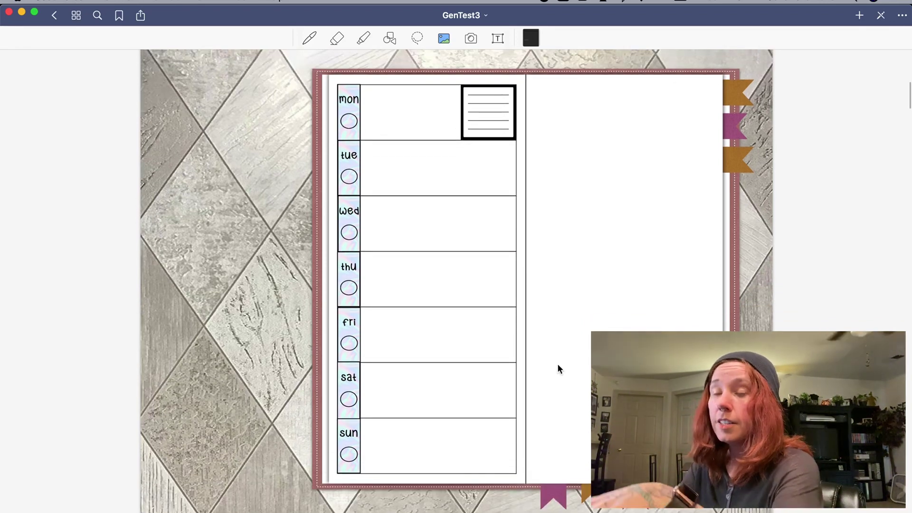
scroll(557, 364, down, 2)
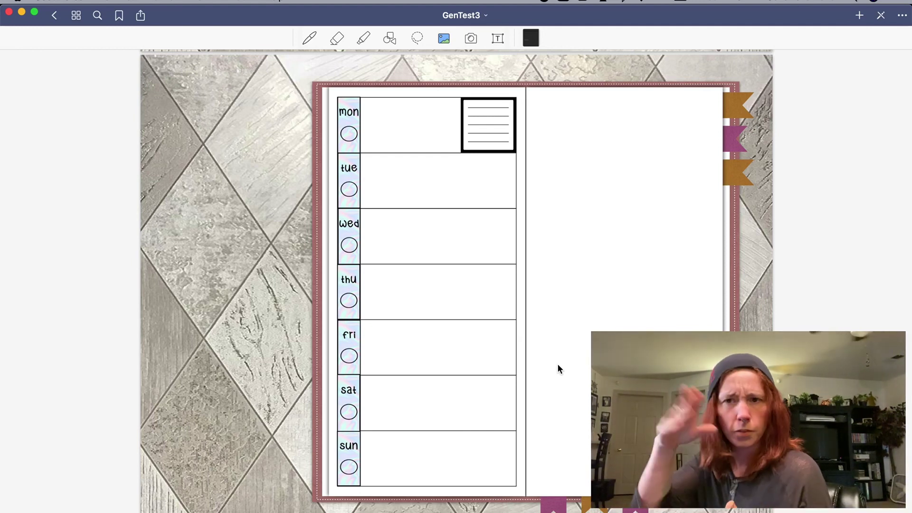
scroll(558, 367, down, 10)
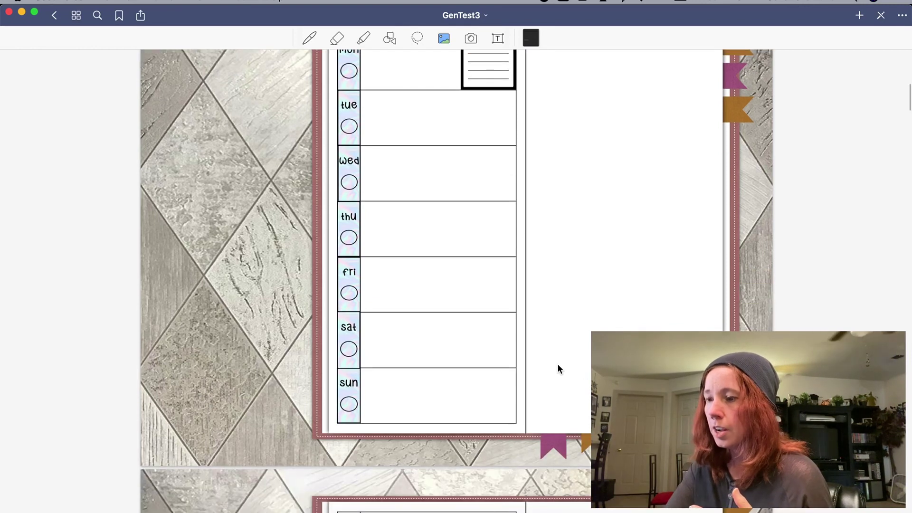
scroll(558, 368, down, 5)
scroll(559, 368, up, 4)
scroll(558, 368, down, 3)
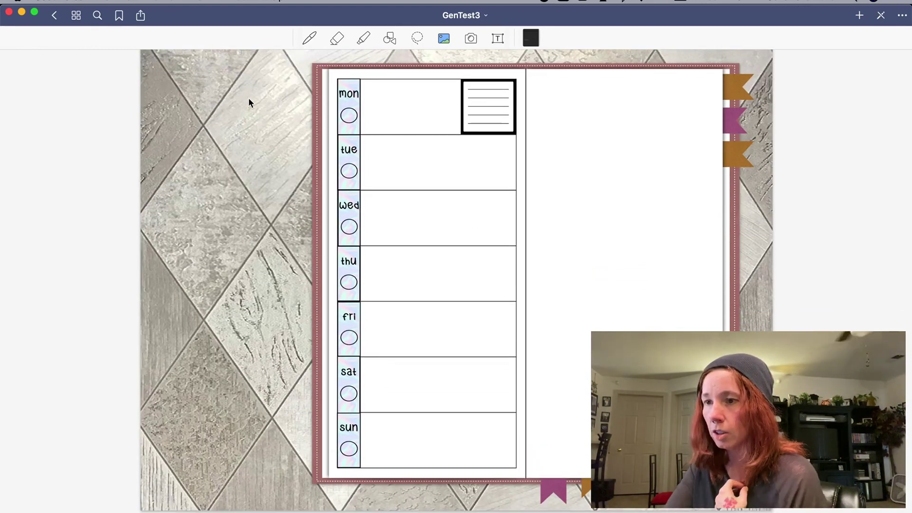
click(206, 2)
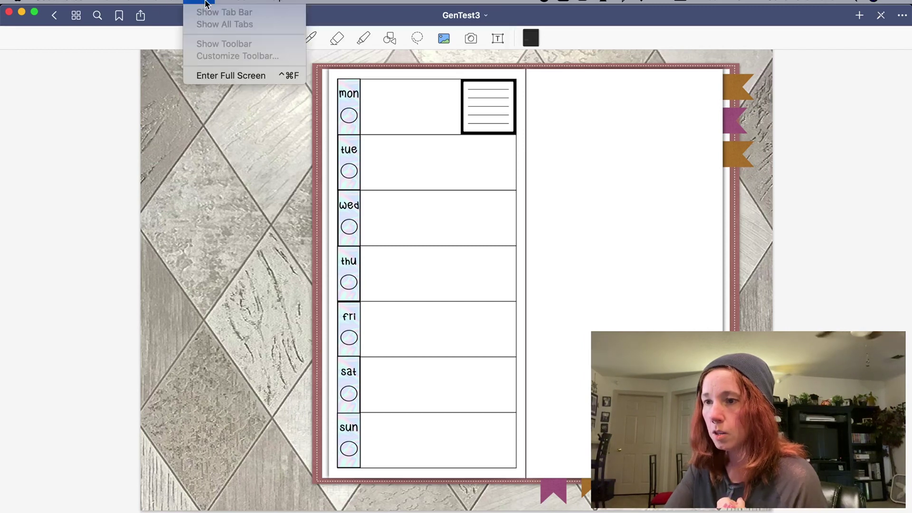
mouse_move(166, 2)
mouse_move(237, 1)
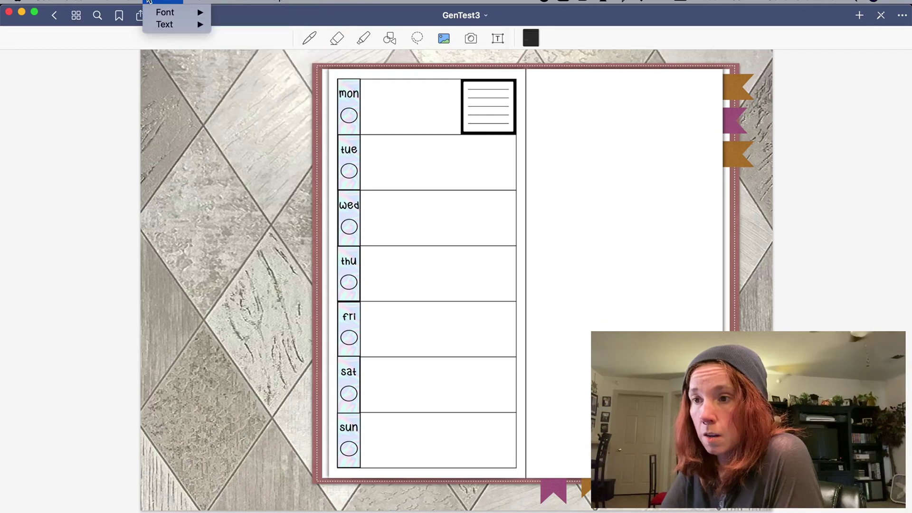
mouse_move(128, 2)
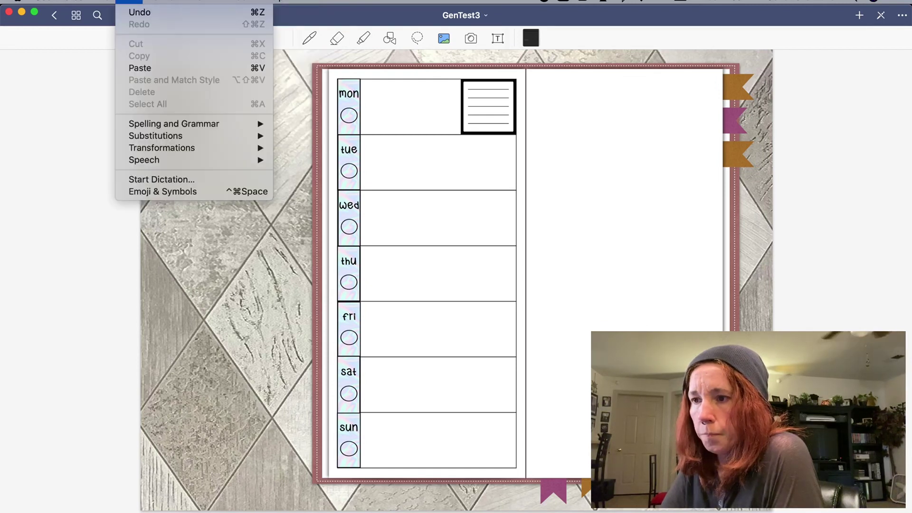
click(236, 2)
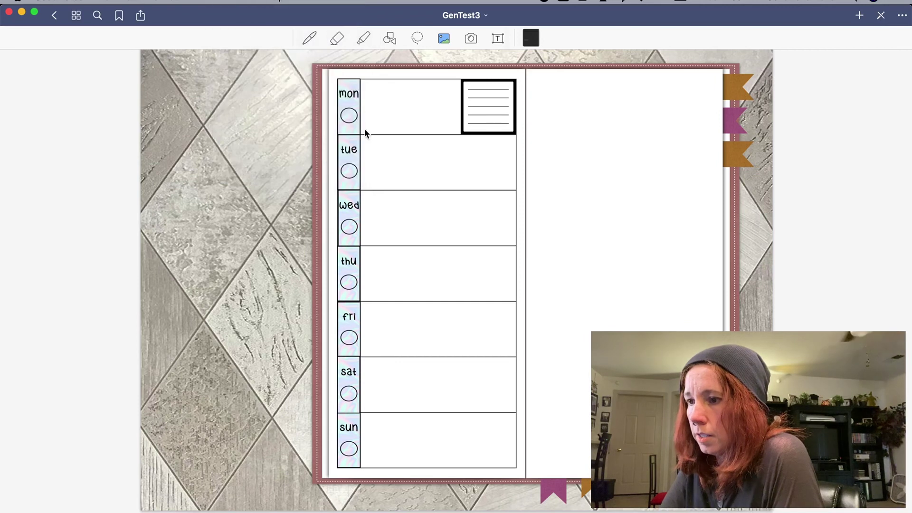
right_click(349, 116)
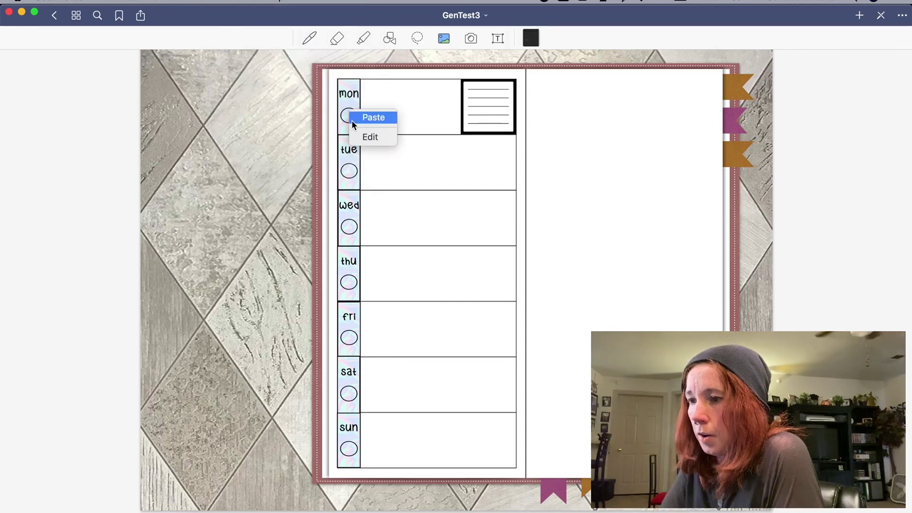
click(358, 133)
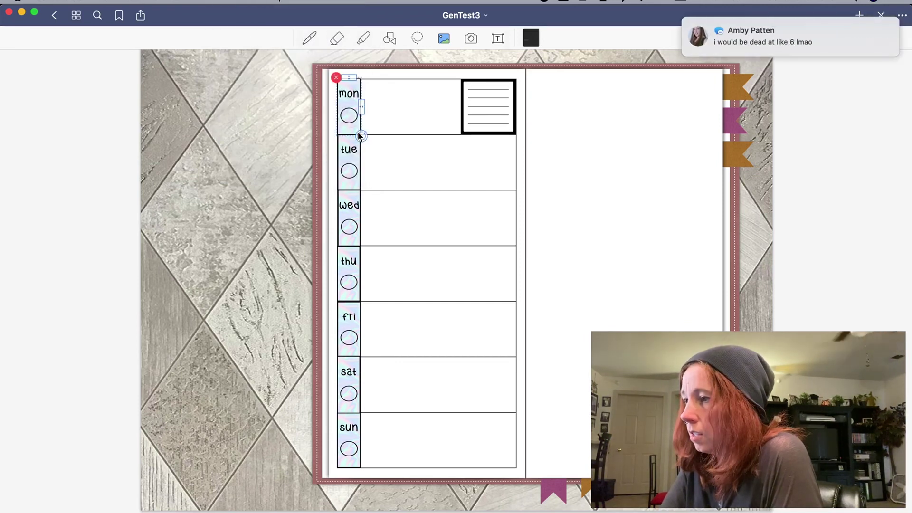
click(426, 146)
click(874, 47)
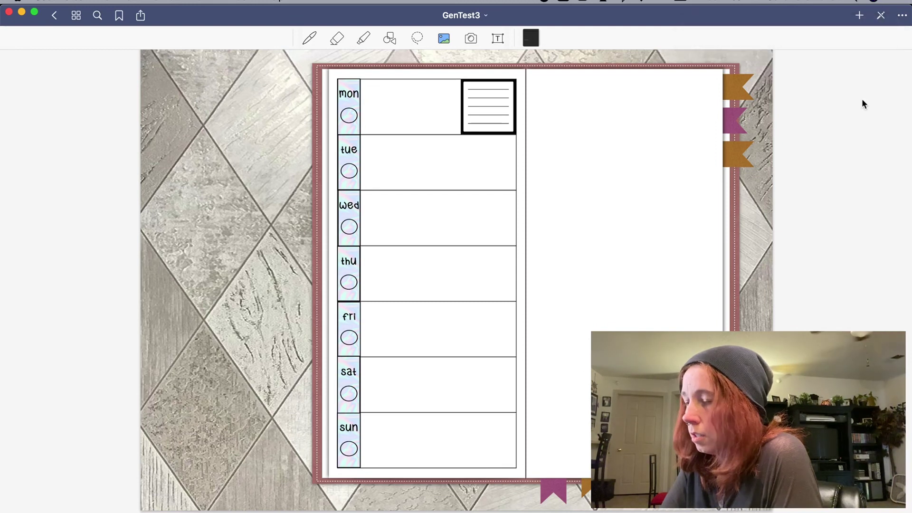
click(355, 107)
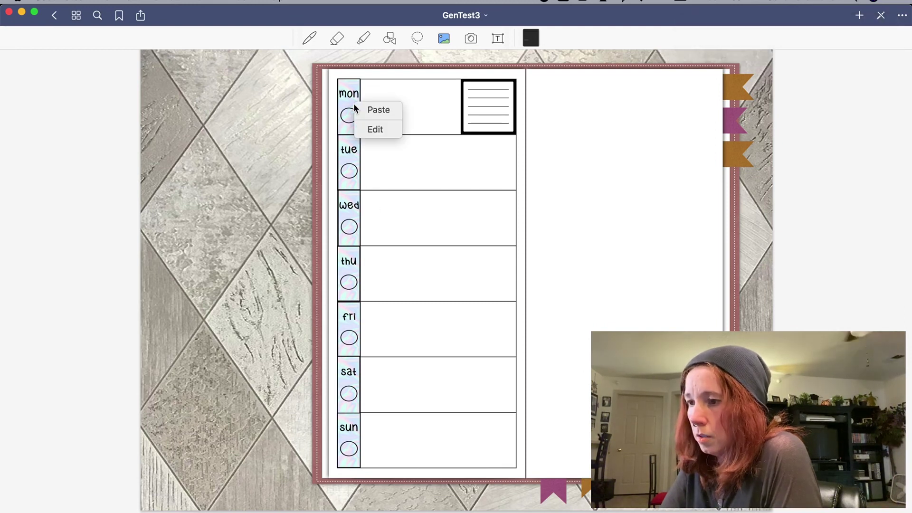
click(374, 128)
click(419, 123)
Add the Frame3.png holo frame and move it to the top of the right column.
key(super+Tab)
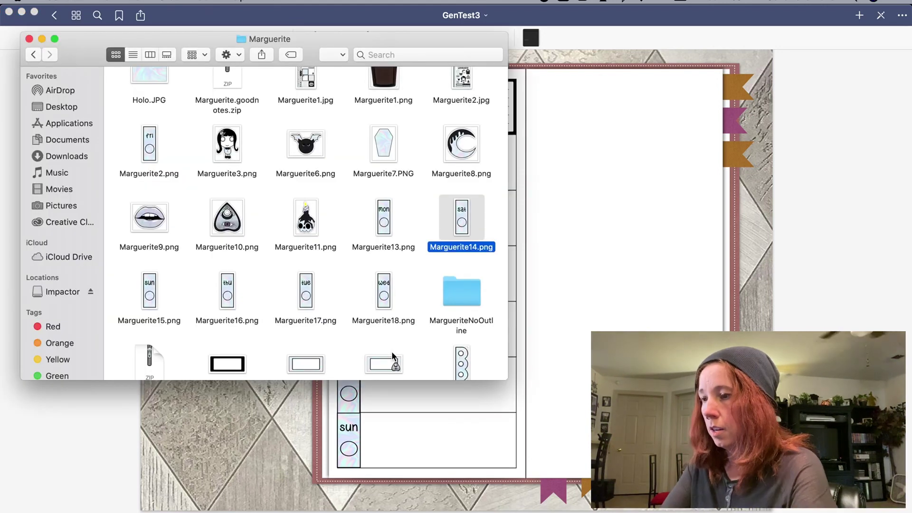
scroll(274, 265, up, 3)
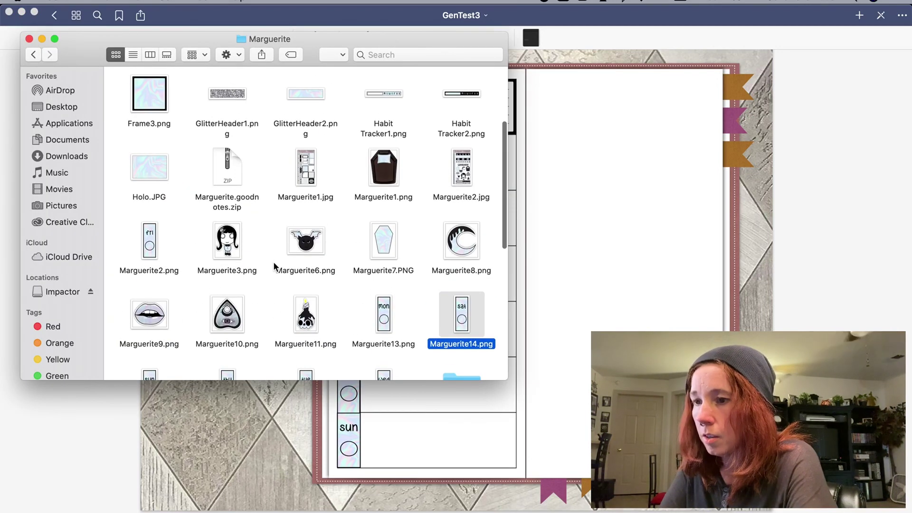
drag(149, 104, 669, 156)
click(640, 193)
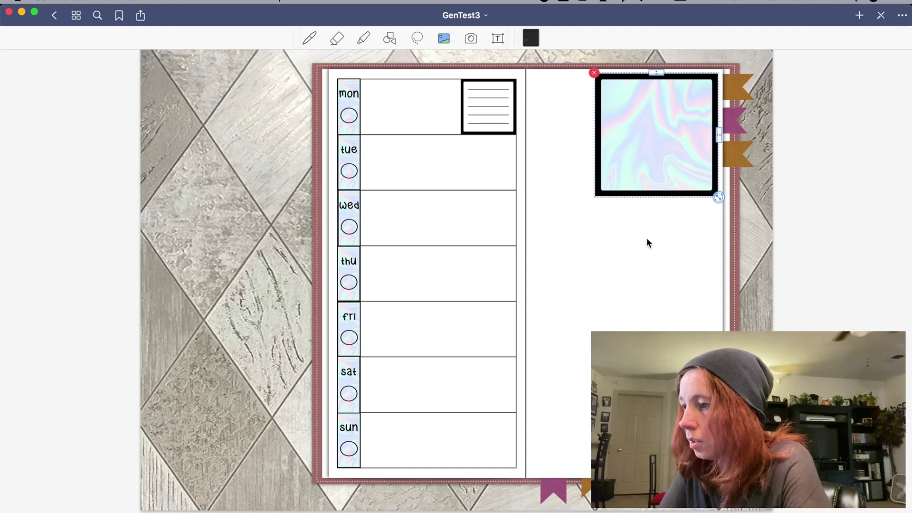
Add the Scallop4.png sticker and shrink it to sit beside the wed row.
key(super+Tab)
scroll(289, 269, down, 12)
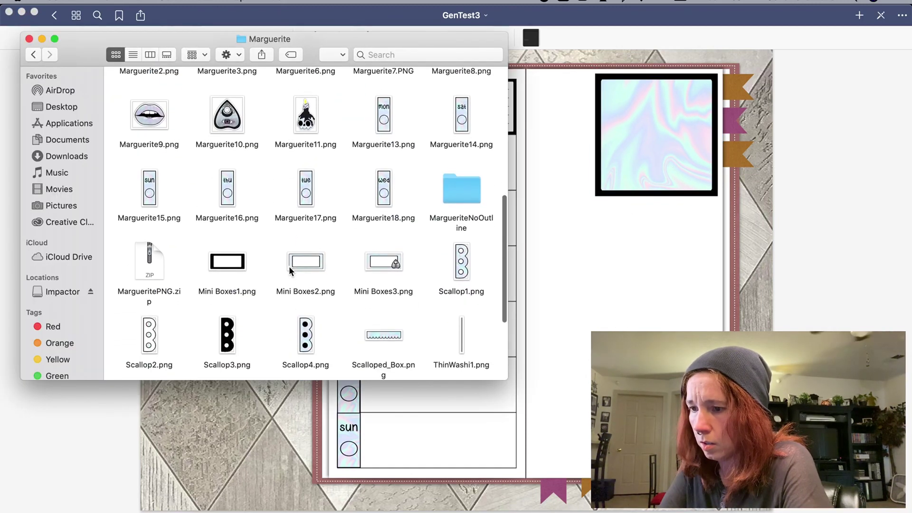
drag(306, 214, 603, 285)
click(619, 301)
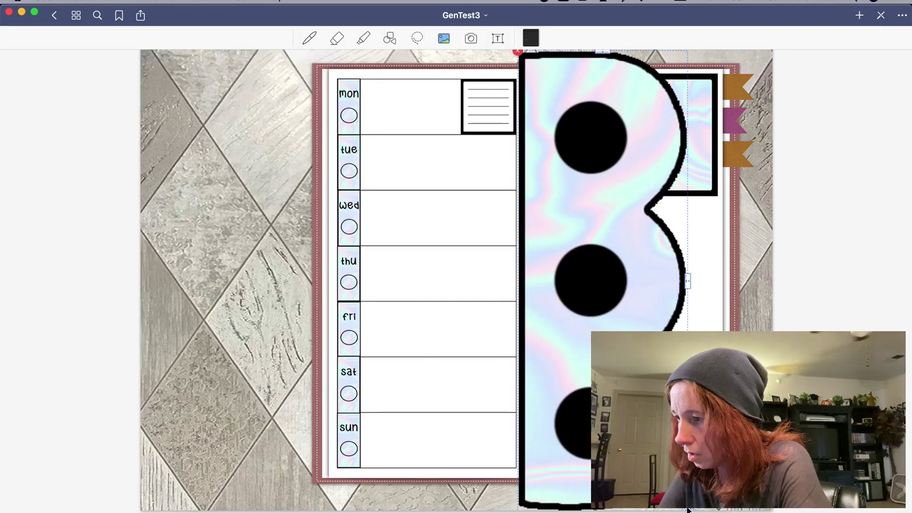
drag(688, 509, 375, 241)
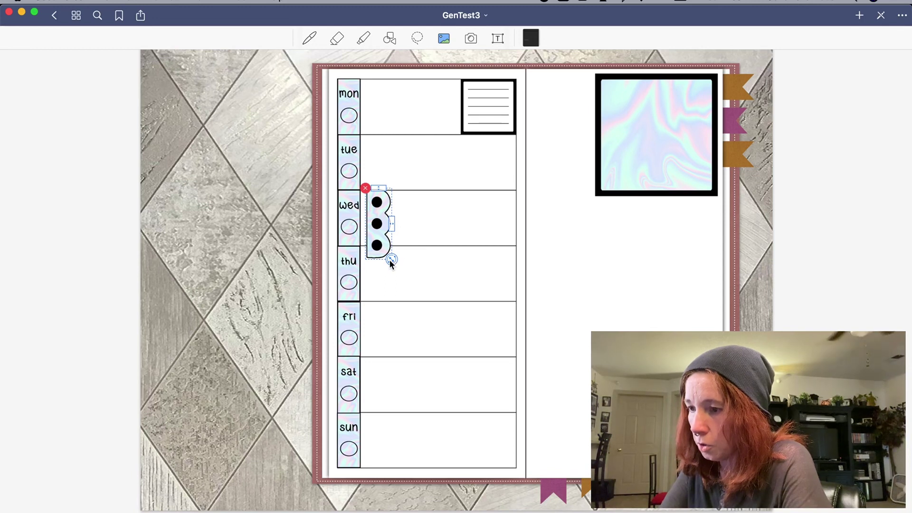
drag(391, 262, 371, 236)
Deselect the scallop sticker and scroll the view up to the wed row.
click(399, 249)
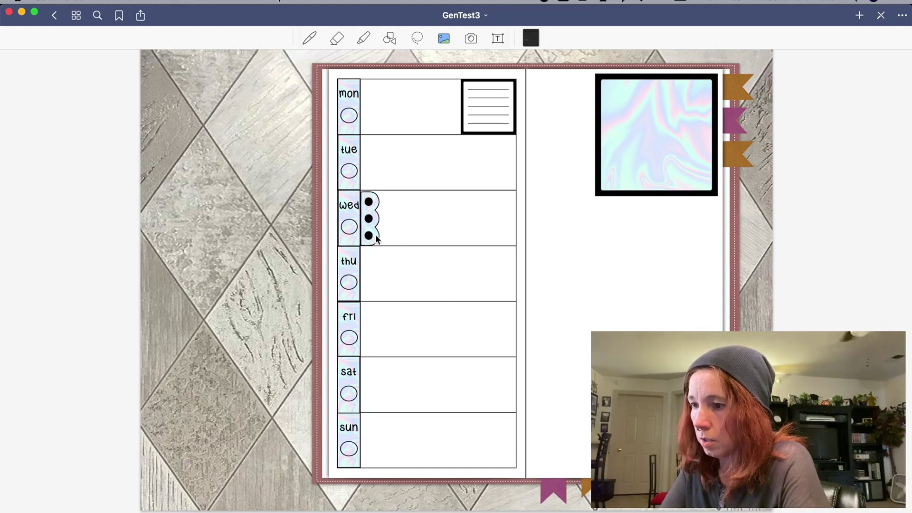
scroll(373, 240, up, 5)
scroll(377, 239, up, 5)
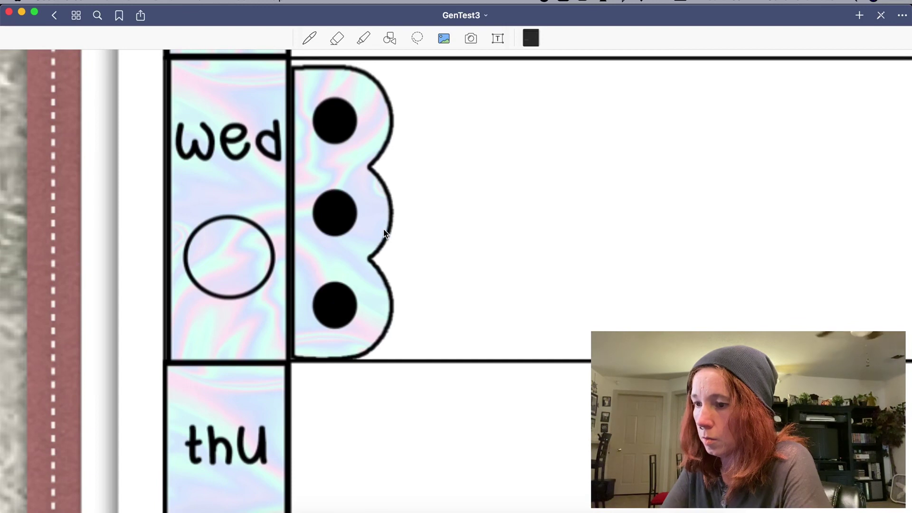
scroll(382, 231, up, 1)
scroll(384, 229, up, 1)
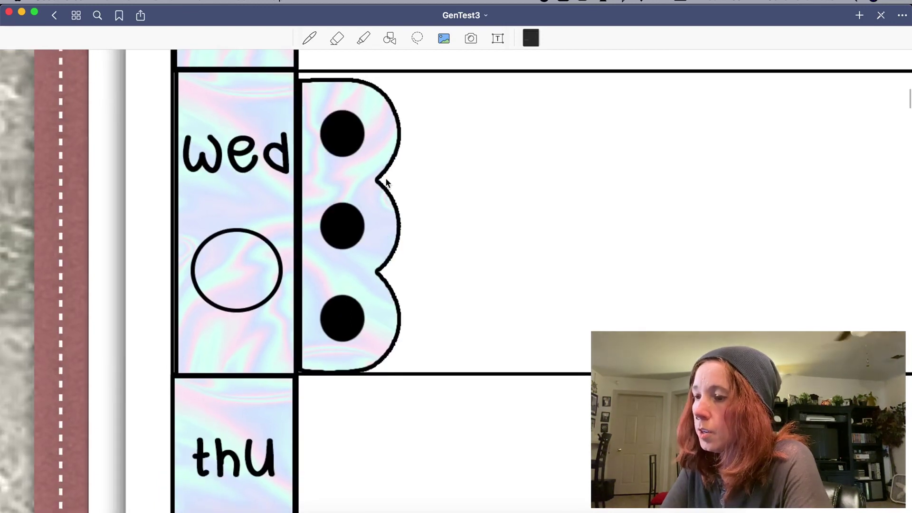
Lasso the scallop's upper notch, enlarge it slightly to fill the wed row, then deselect.
click(417, 38)
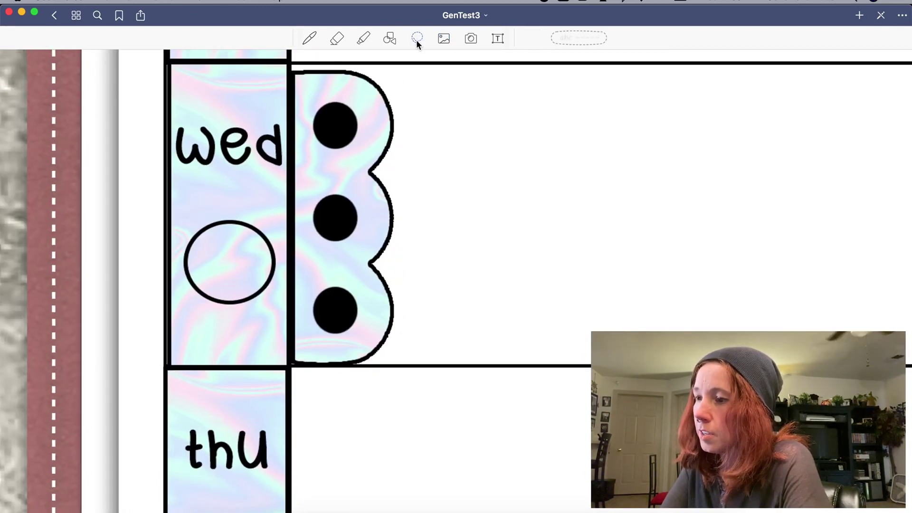
mouse_move(387, 146)
mouse_down()
mouse_move(435, 195)
mouse_move(377, 143)
mouse_move(383, 162)
mouse_up()
right_click(384, 162)
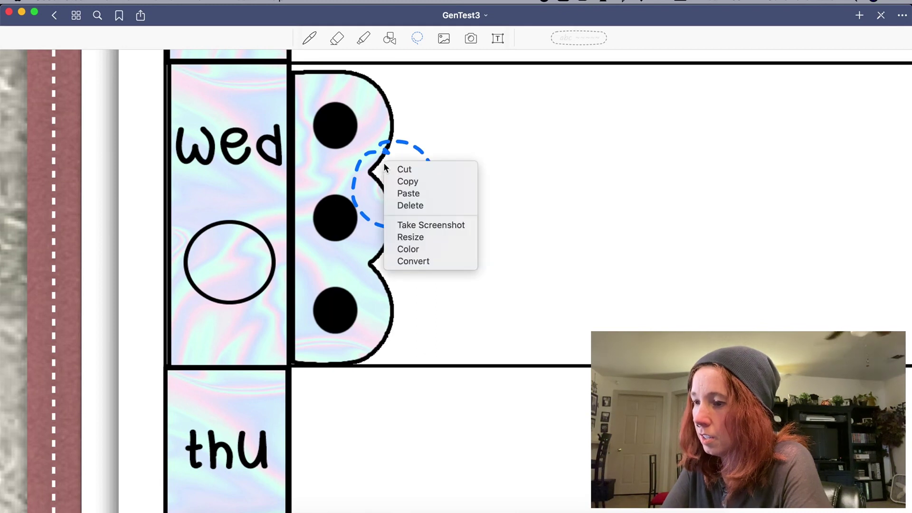
click(423, 239)
drag(395, 366, 396, 366)
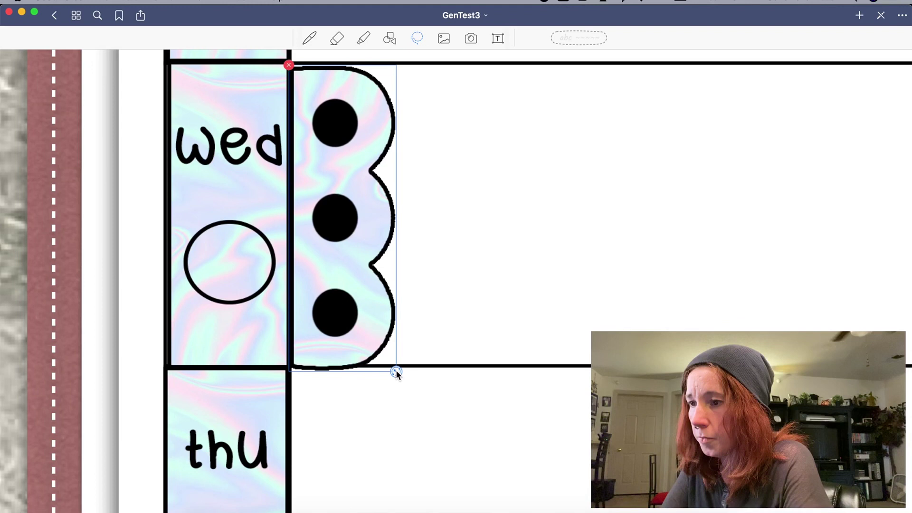
click(473, 322)
scroll(522, 305, down, 5)
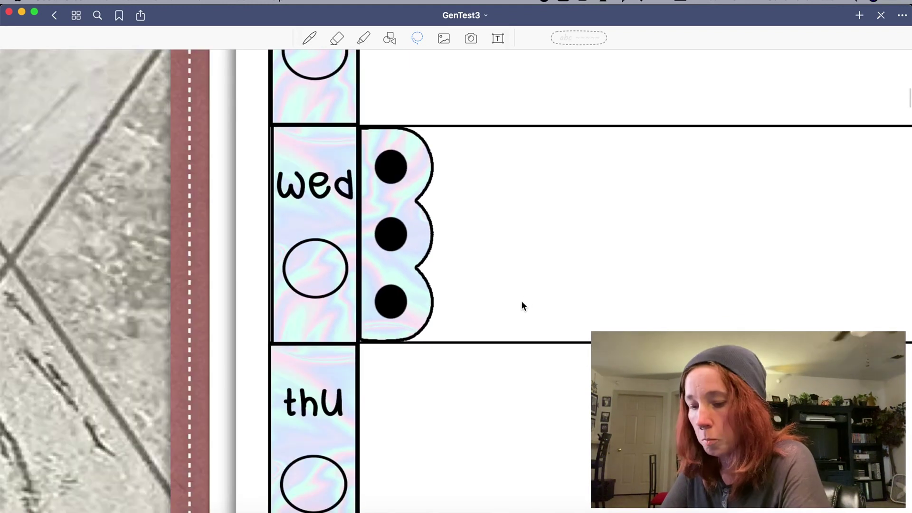
scroll(522, 305, down, 5)
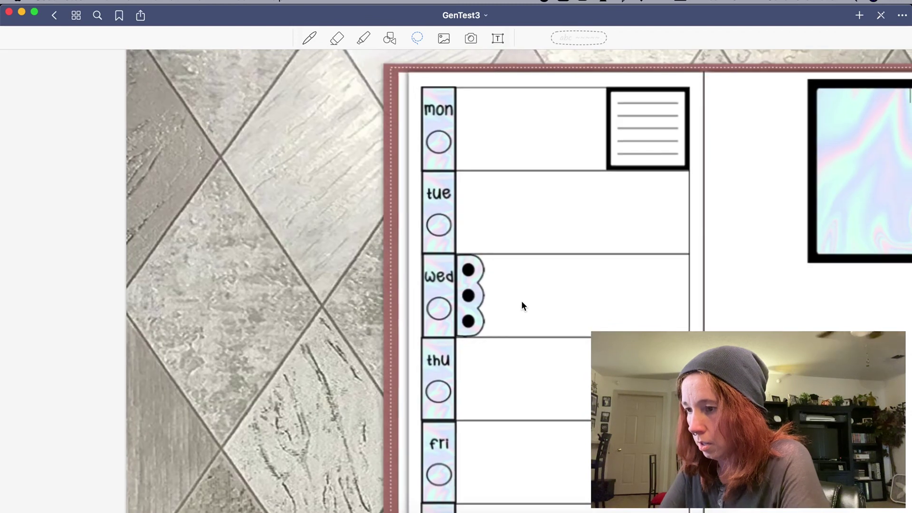
scroll(521, 306, down, 5)
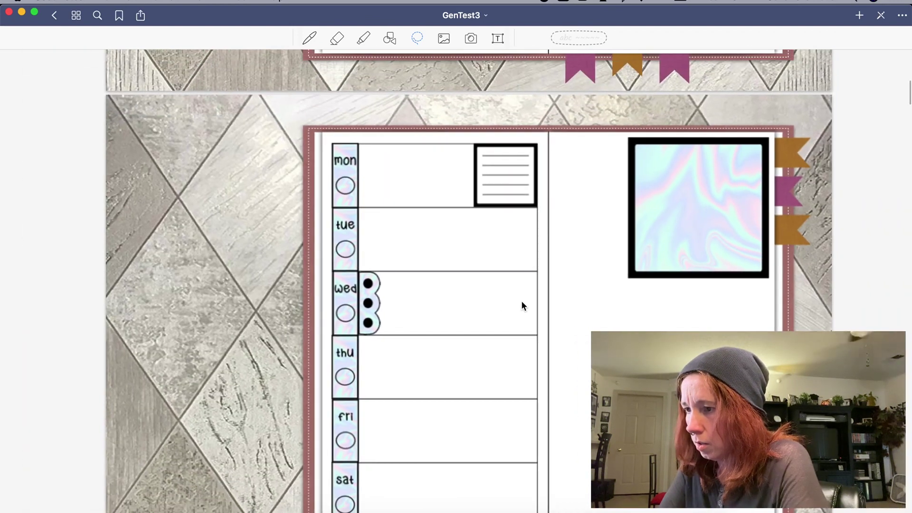
scroll(522, 306, up, 1)
scroll(521, 300, down, 1)
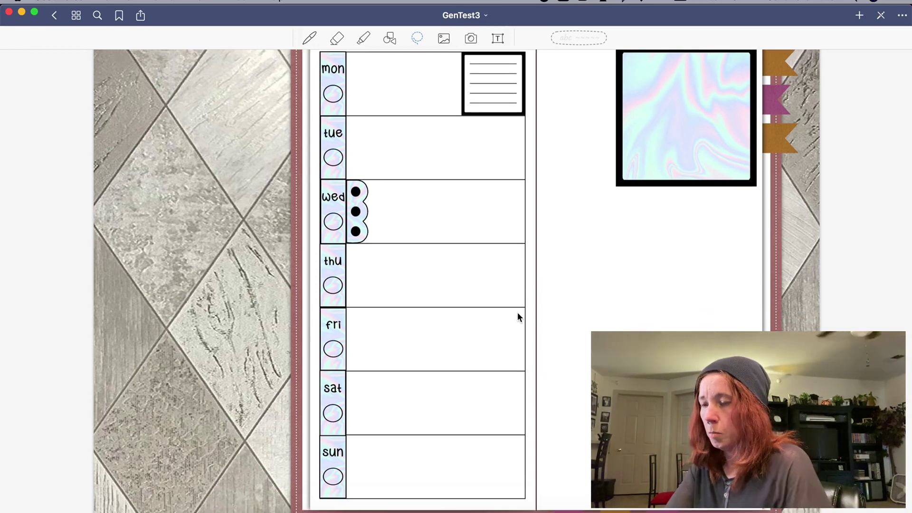
Drag WashiI.png from the Marguerite folder onto the page, shrink it, and place it at the bottom.
key(super+Tab)
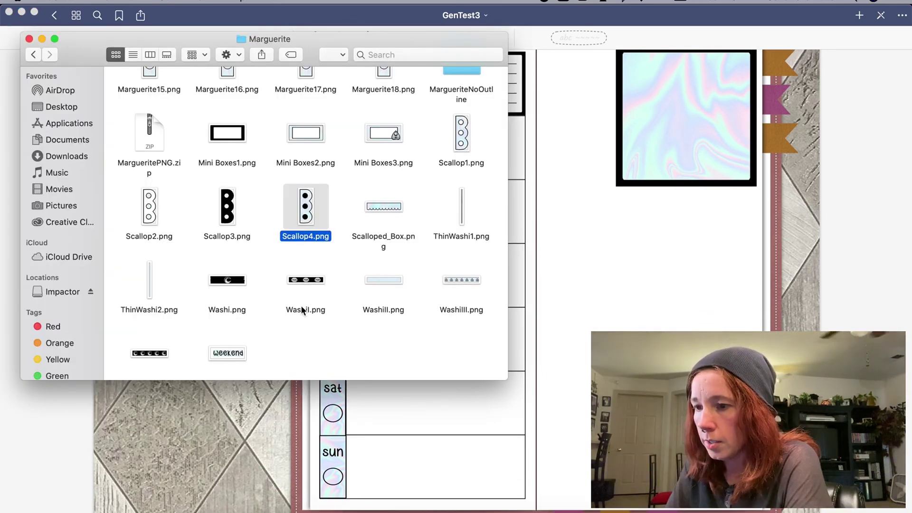
click(309, 280)
drag(309, 280, 593, 301)
drag(744, 314, 697, 488)
key(Escape)
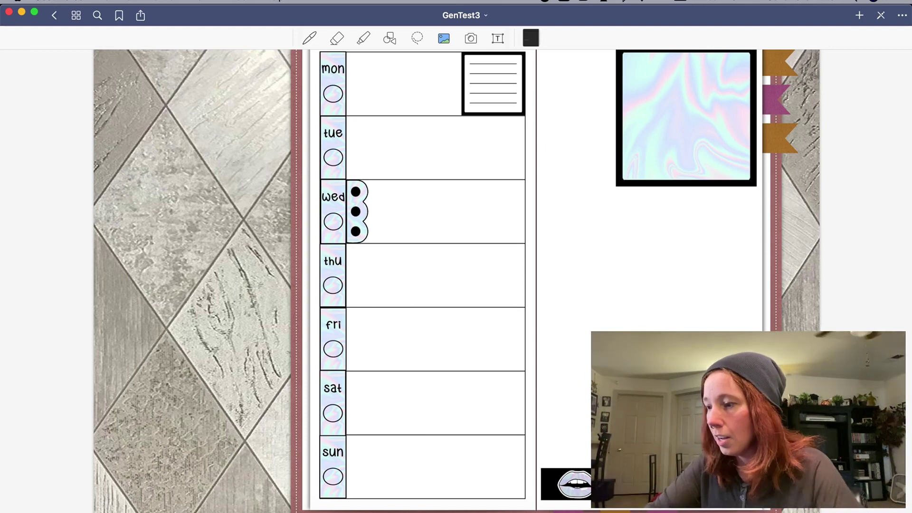
scroll(580, 366, up, 2)
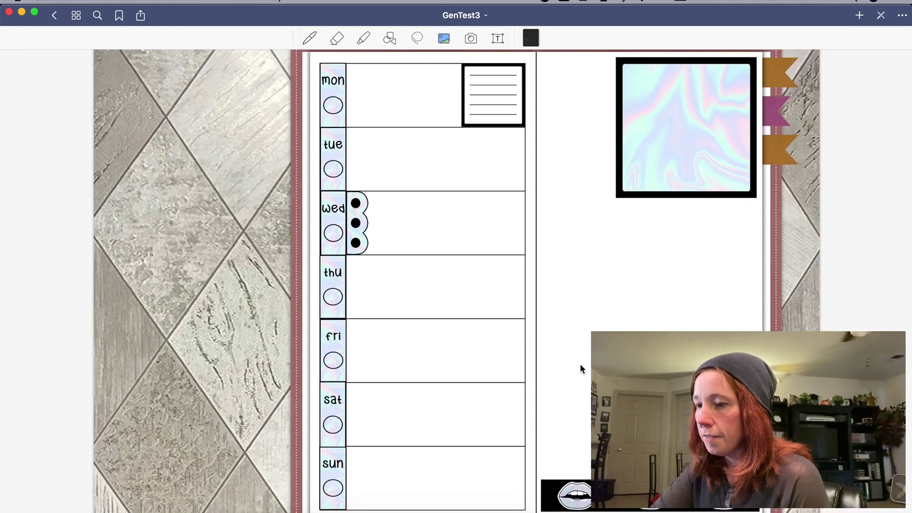
scroll(580, 364, down, 3)
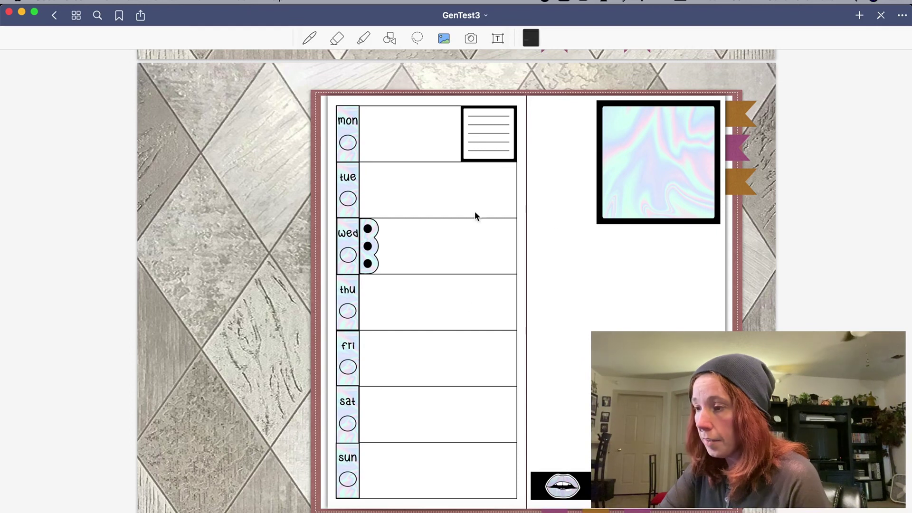
Set the Text tool to the Impaler font at size 64.
click(622, 198)
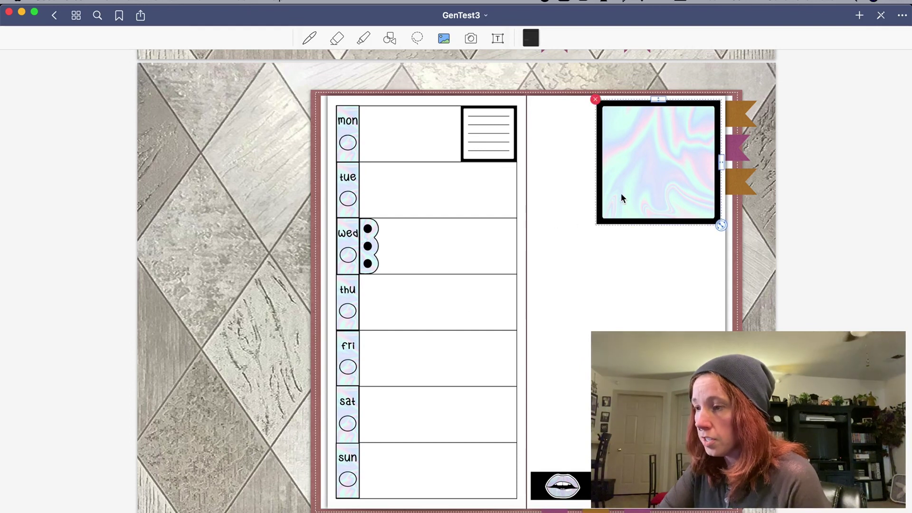
click(613, 327)
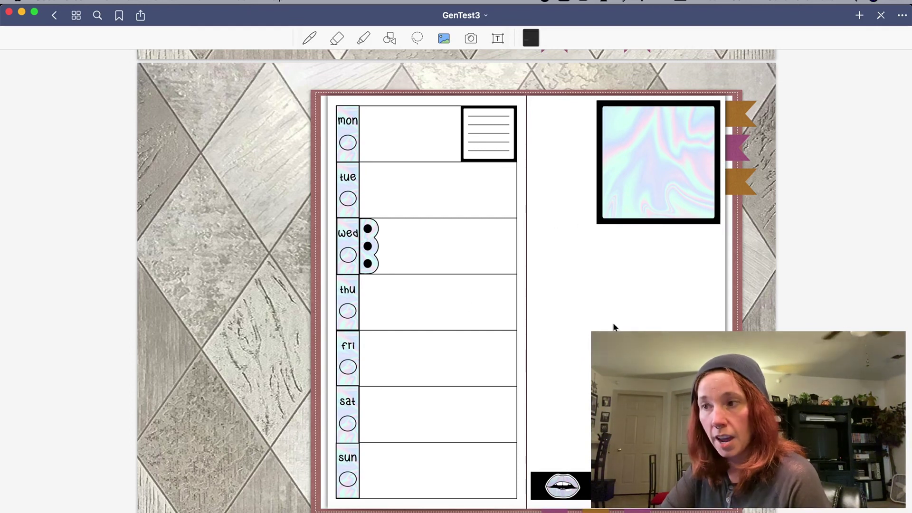
click(497, 39)
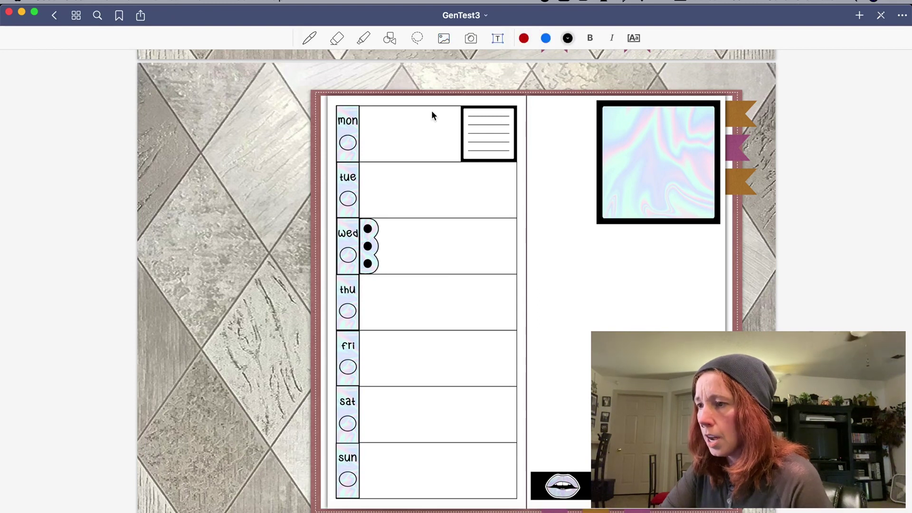
click(628, 40)
click(674, 148)
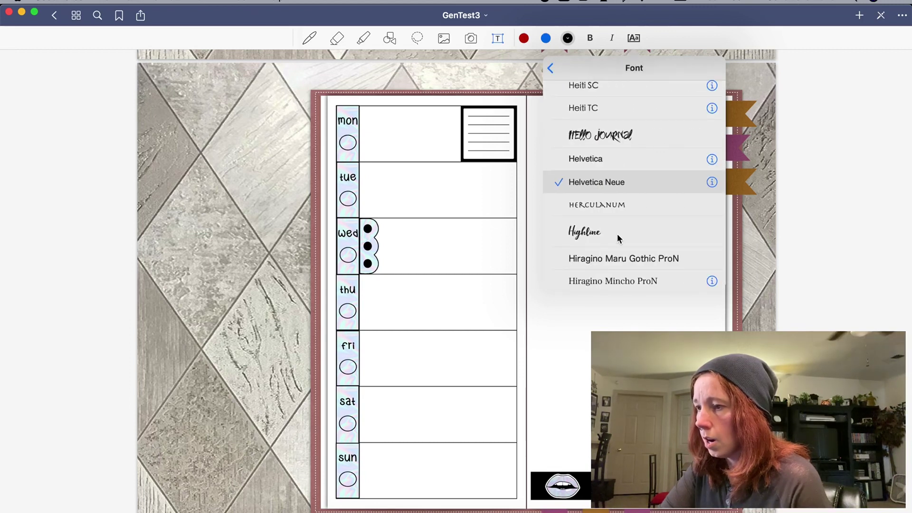
scroll(597, 276, down, 5)
scroll(597, 278, down, 10)
click(582, 243)
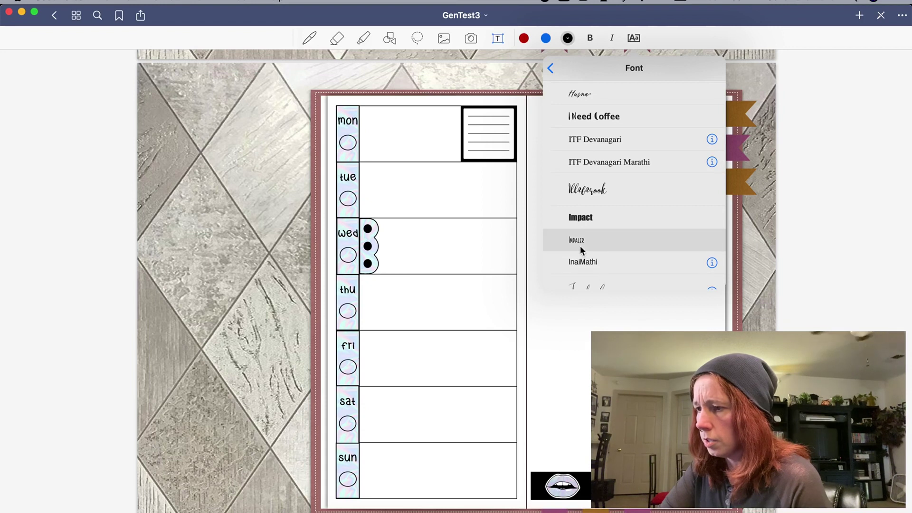
click(550, 68)
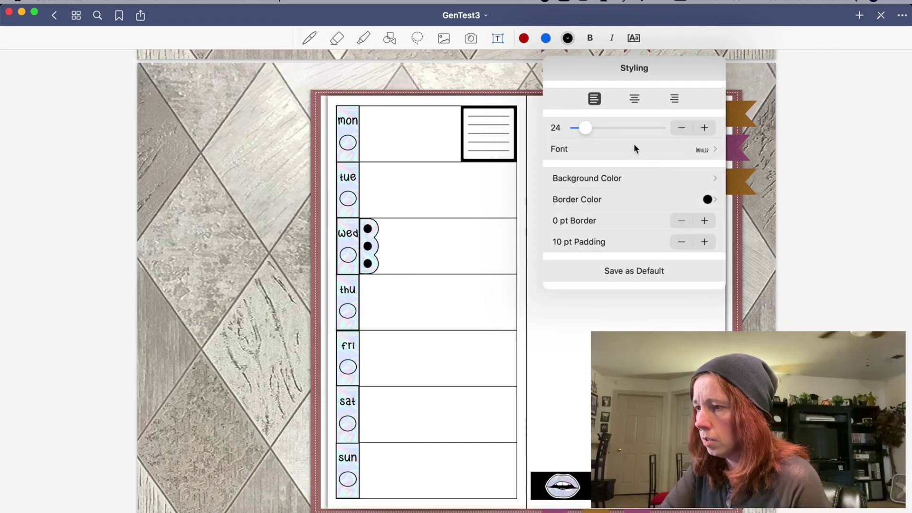
drag(588, 128, 624, 129)
click(613, 322)
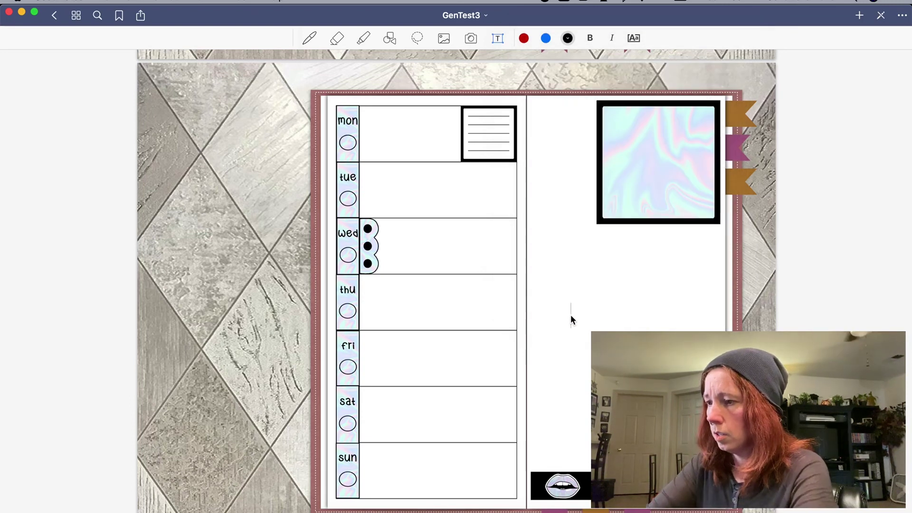
Add a text box on the right page reading 'Testing this' with 'pr' on a second line.
click(571, 320)
text(Testing this)
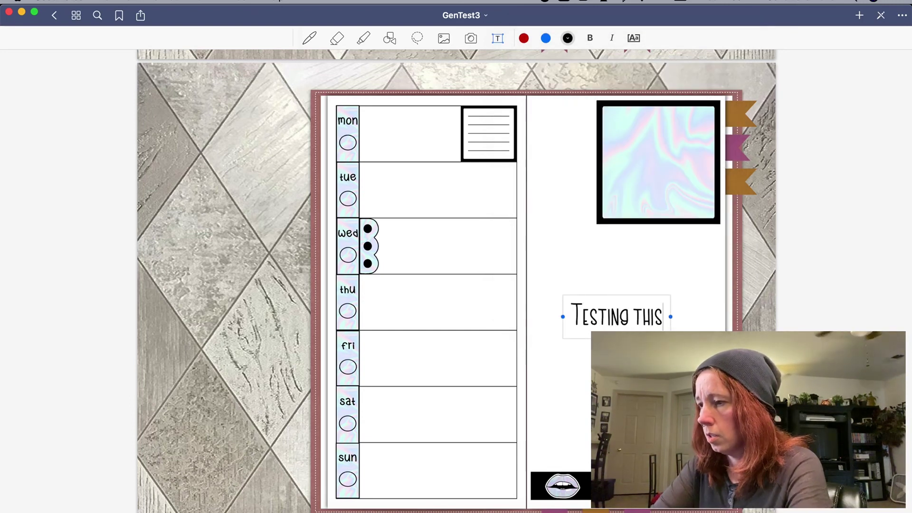
key(Return)
text(pr)
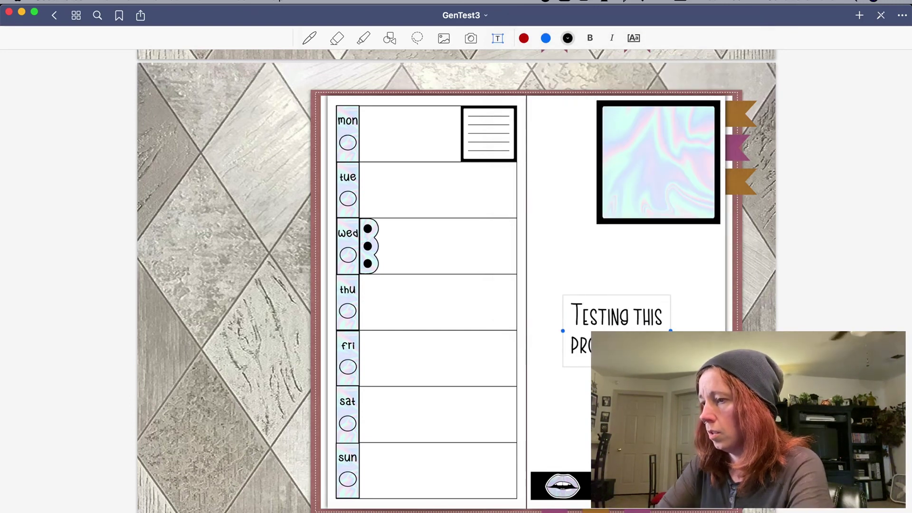
key(Escape)
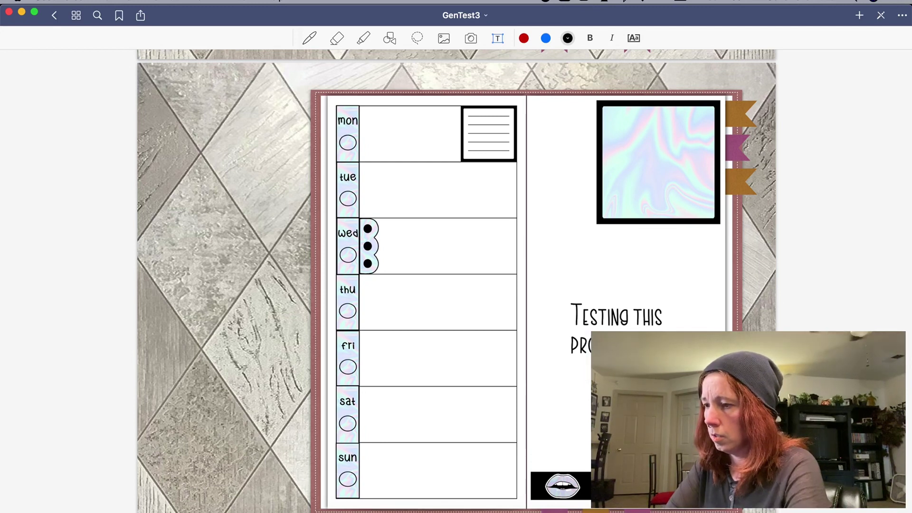
click(610, 321)
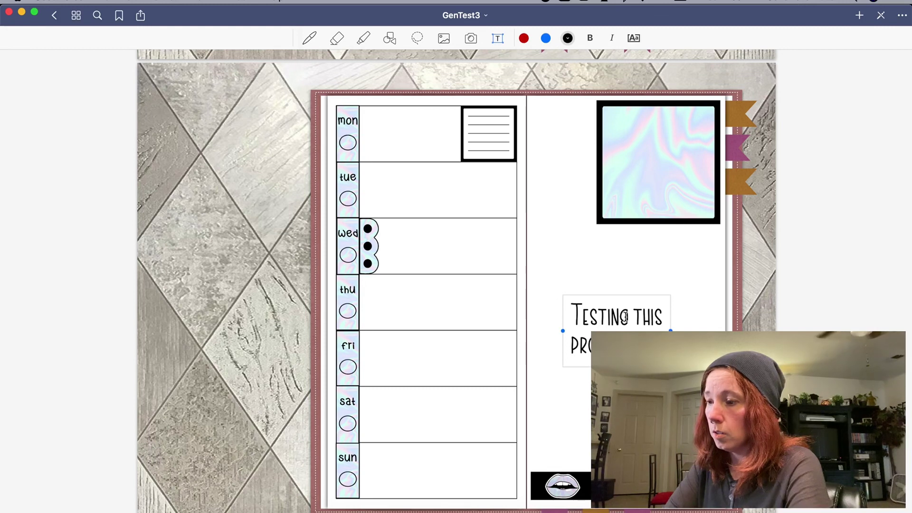
key(Escape)
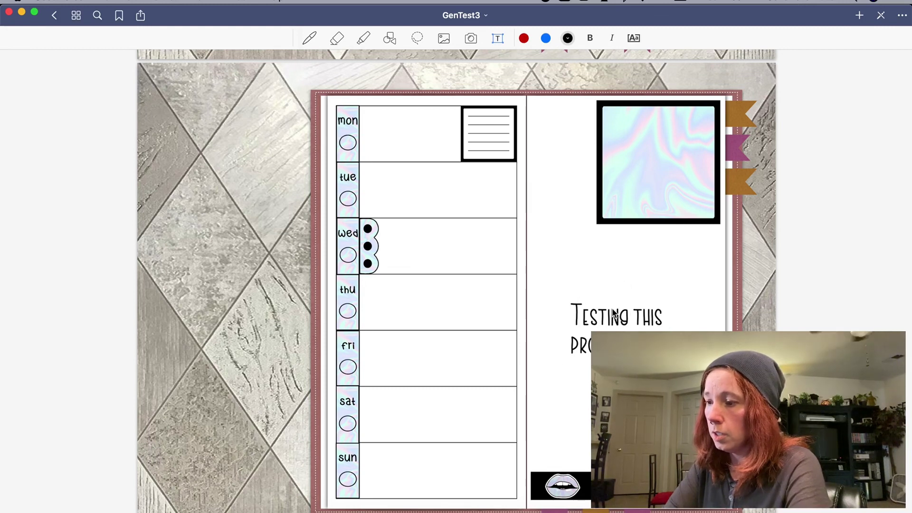
click(416, 39)
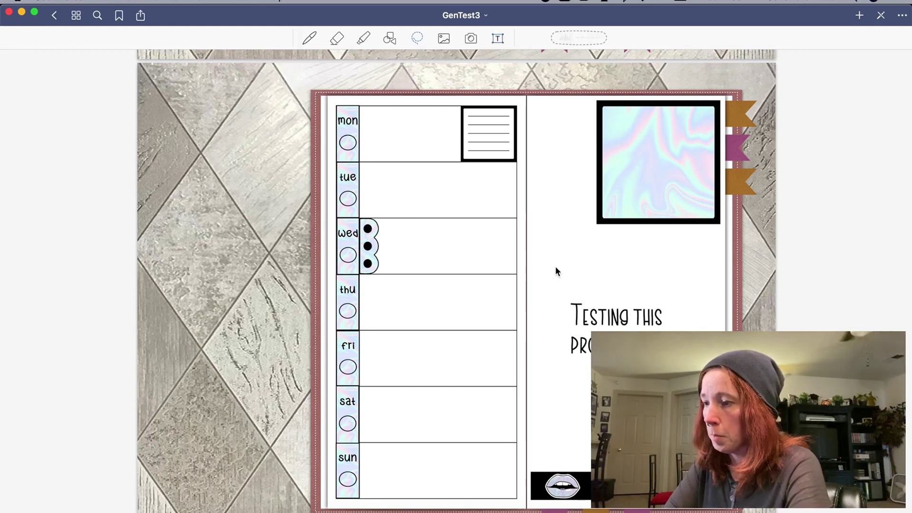
mouse_move(585, 332)
mouse_down()
mouse_move(595, 317)
mouse_move(484, 244)
mouse_move(392, 269)
mouse_move(396, 294)
mouse_move(387, 298)
mouse_up()
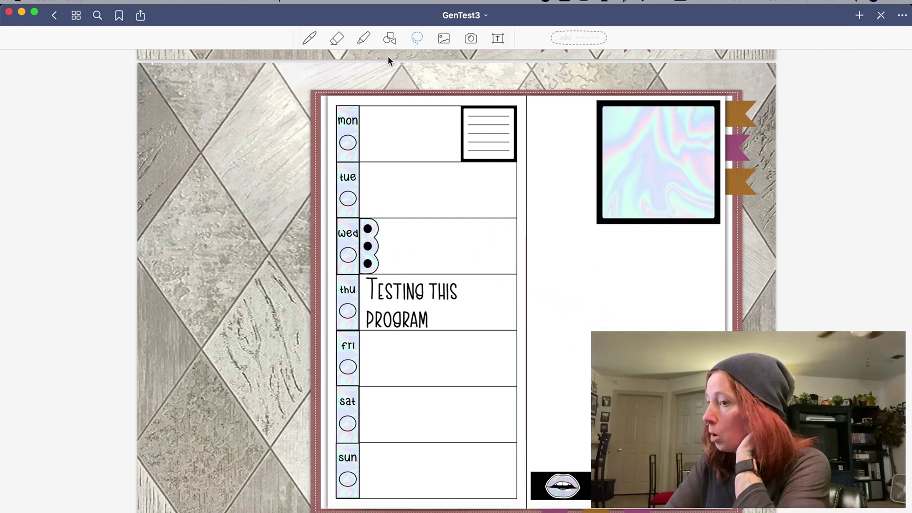
click(311, 42)
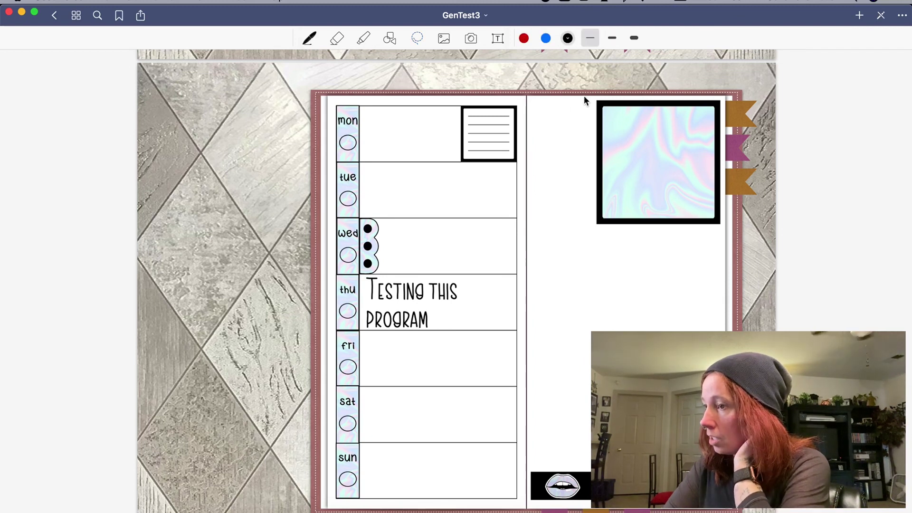
click(630, 38)
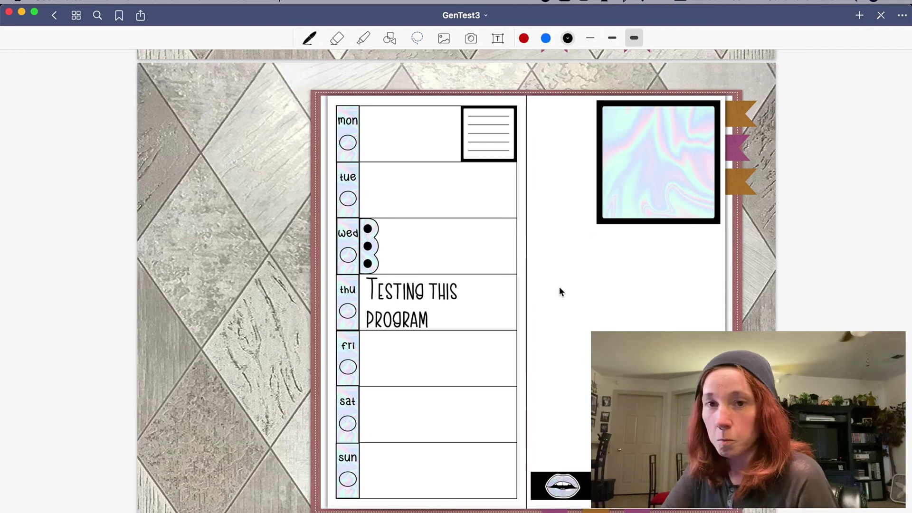
scroll(559, 290, down, 2)
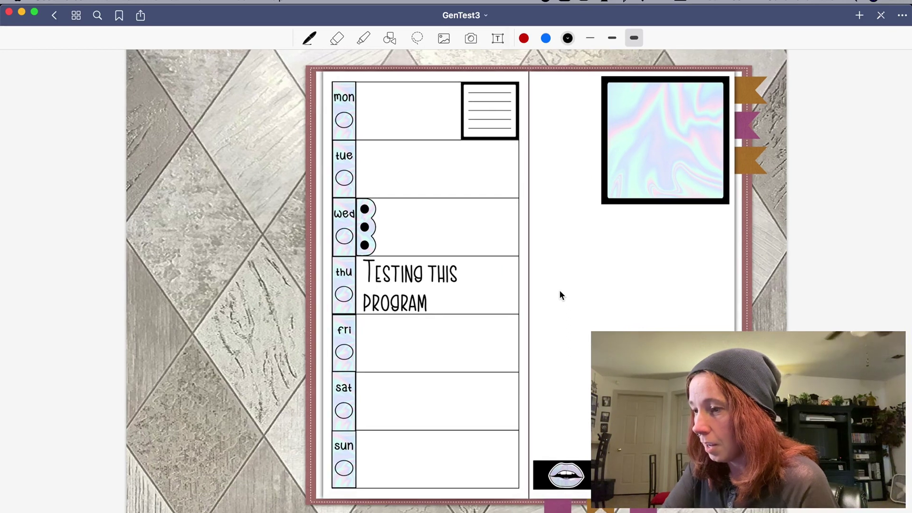
drag(550, 284, 570, 278)
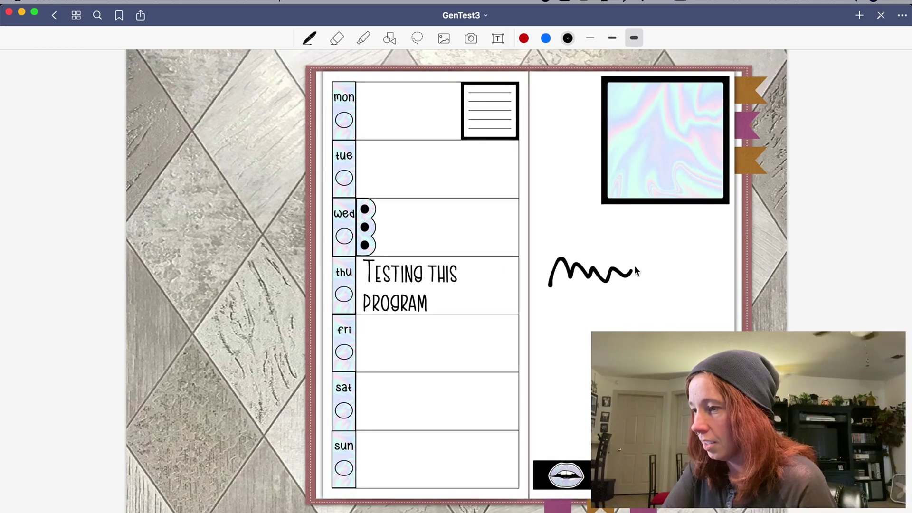
drag(636, 271, 669, 275)
mouse_move(584, 309)
mouse_down()
mouse_move(632, 330)
mouse_move(691, 320)
mouse_up()
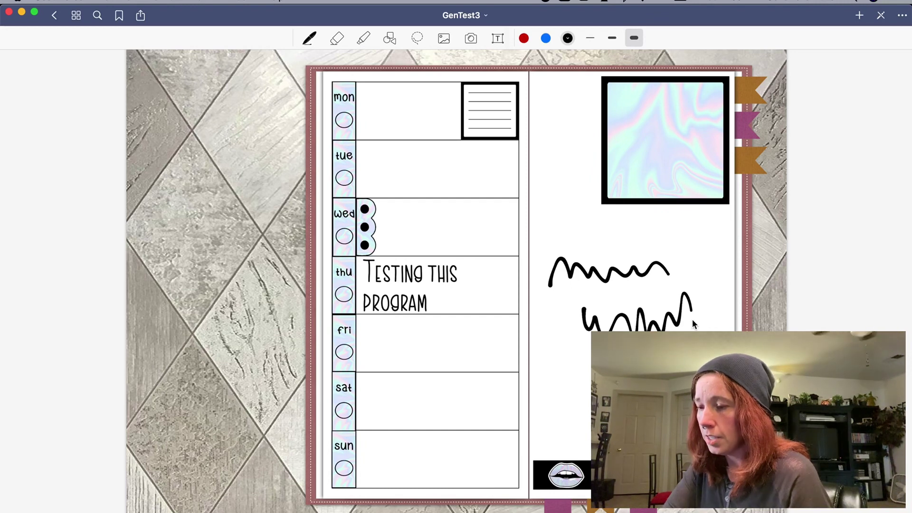
scroll(691, 319, down, 2)
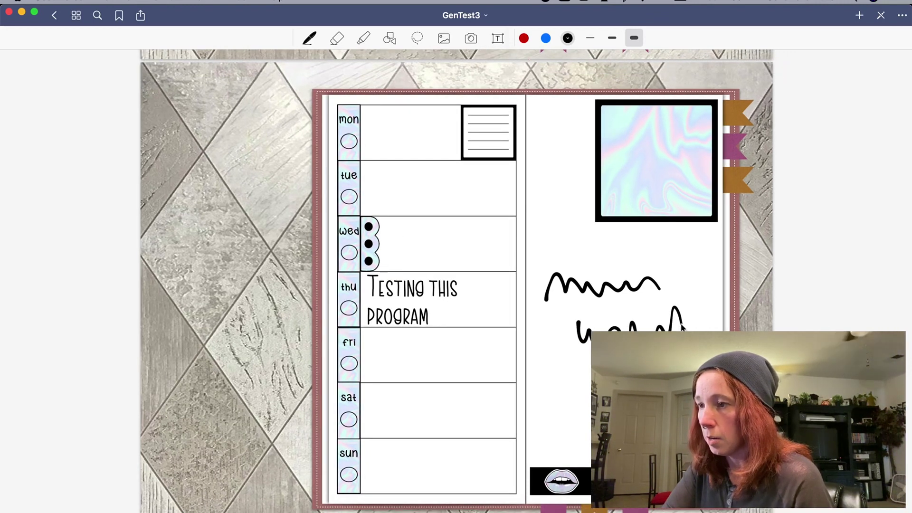
click(444, 38)
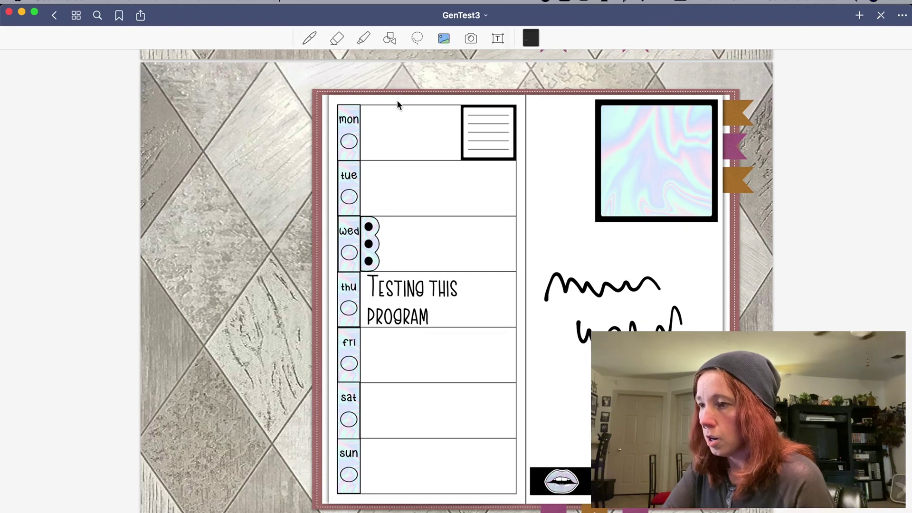
click(449, 38)
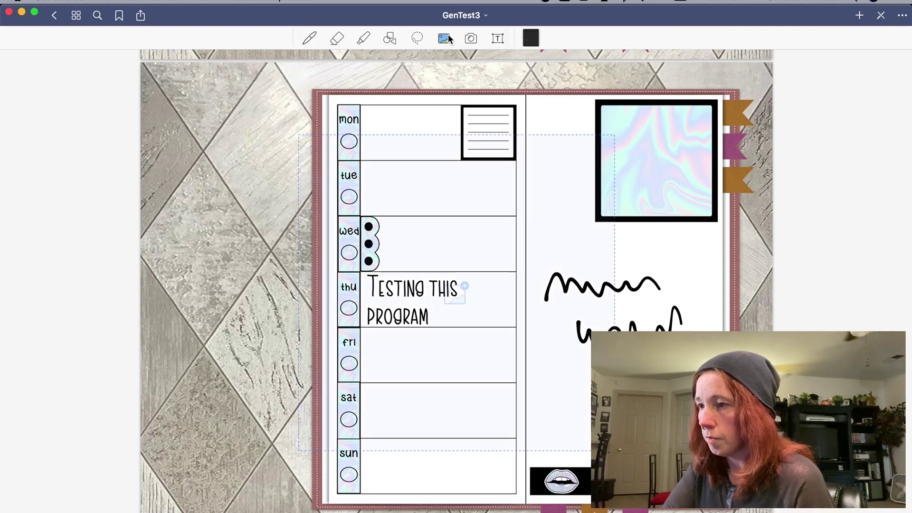
click(469, 281)
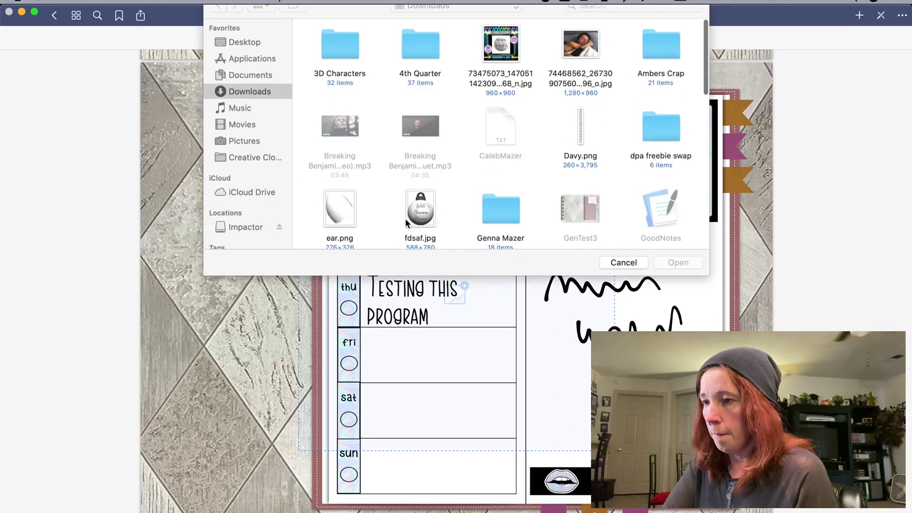
scroll(479, 219, down, 10)
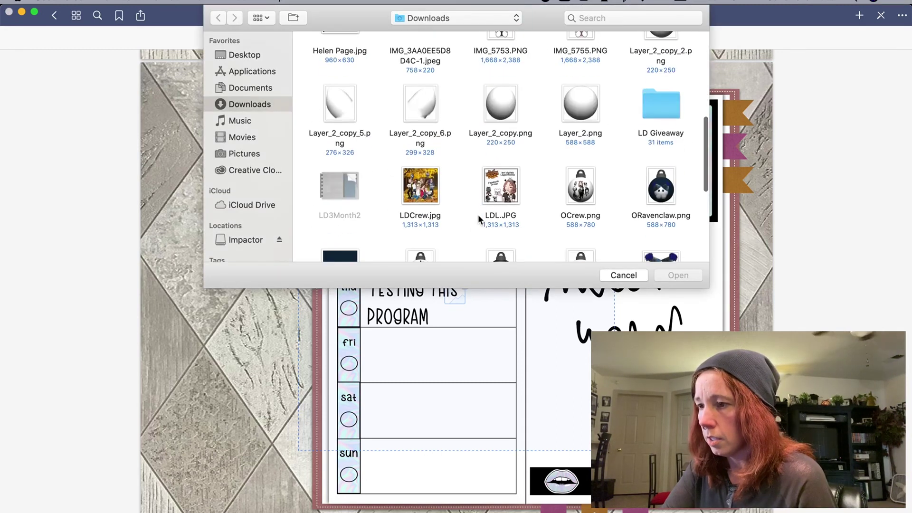
scroll(479, 218, up, 2)
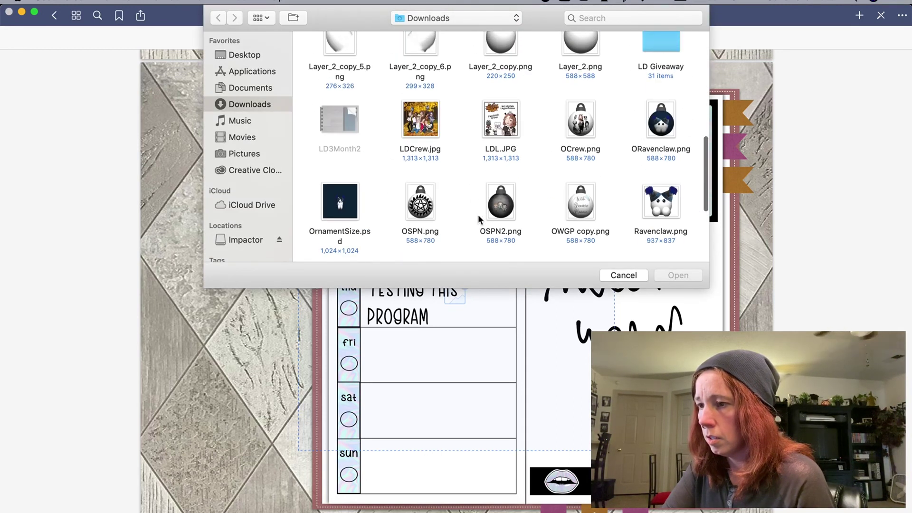
click(416, 129)
click(678, 275)
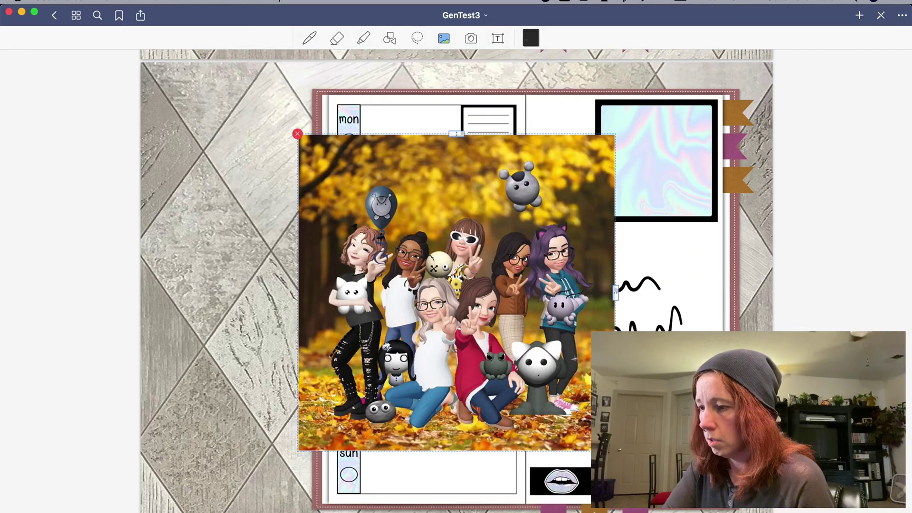
drag(615, 450, 524, 359)
drag(470, 304, 669, 410)
click(534, 379)
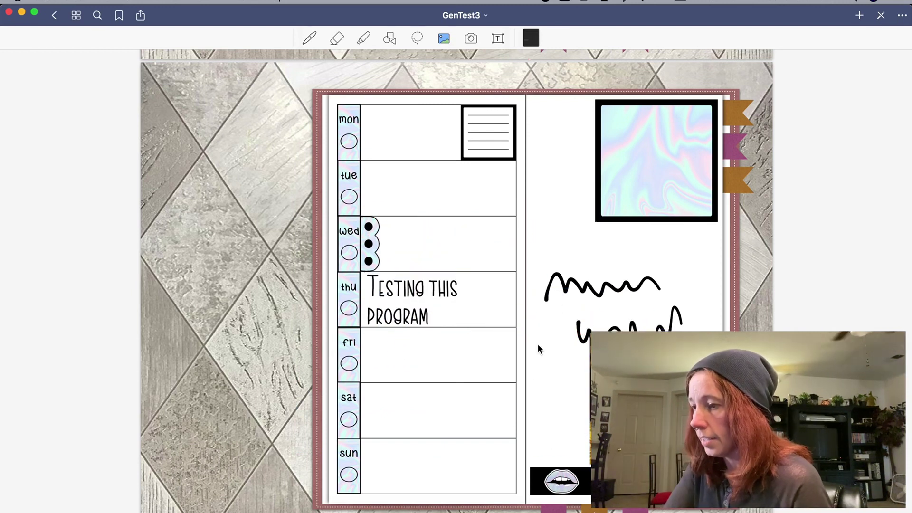
click(416, 33)
key(super+z)
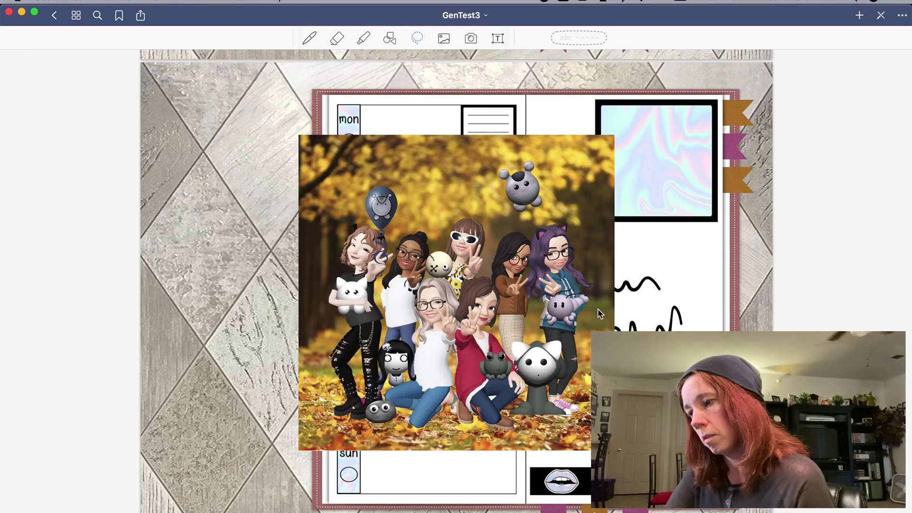
click(443, 38)
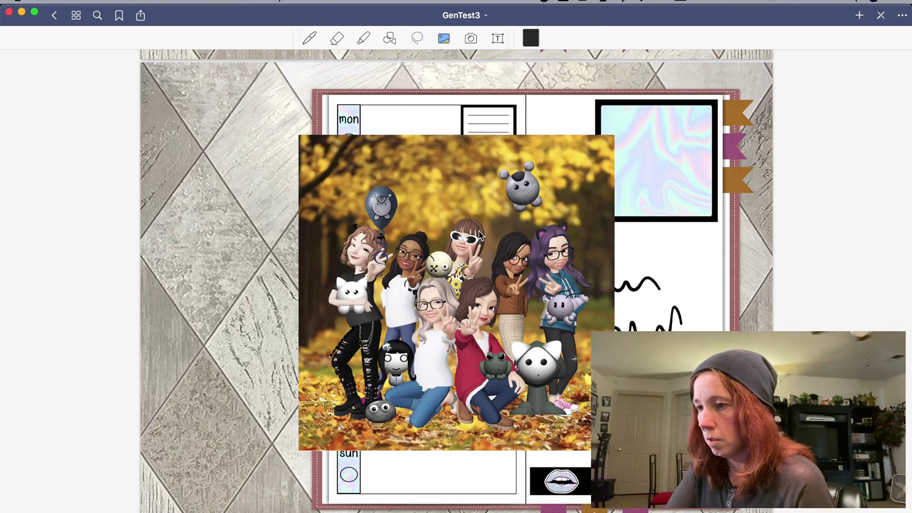
click(570, 351)
drag(615, 451, 499, 336)
key(BackSpace)
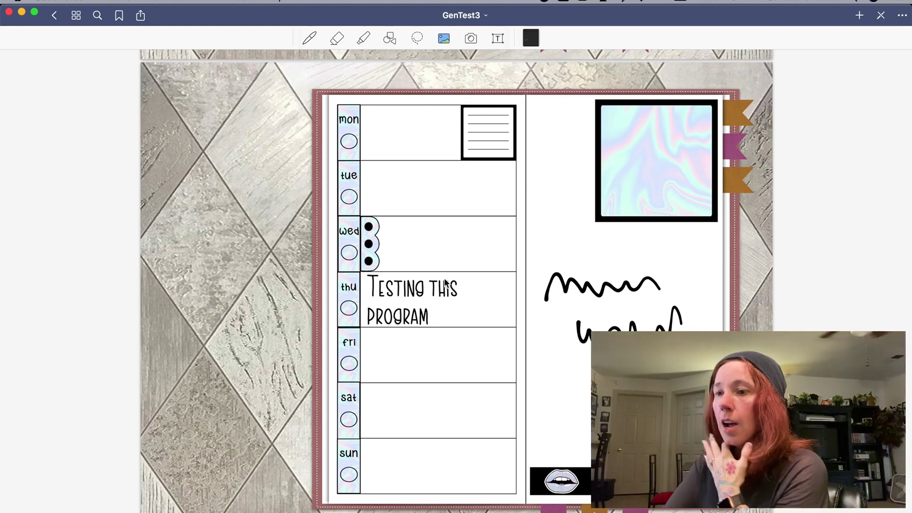
Export this page in GoodNotes format as 'Plannertest' into Downloads.
click(140, 16)
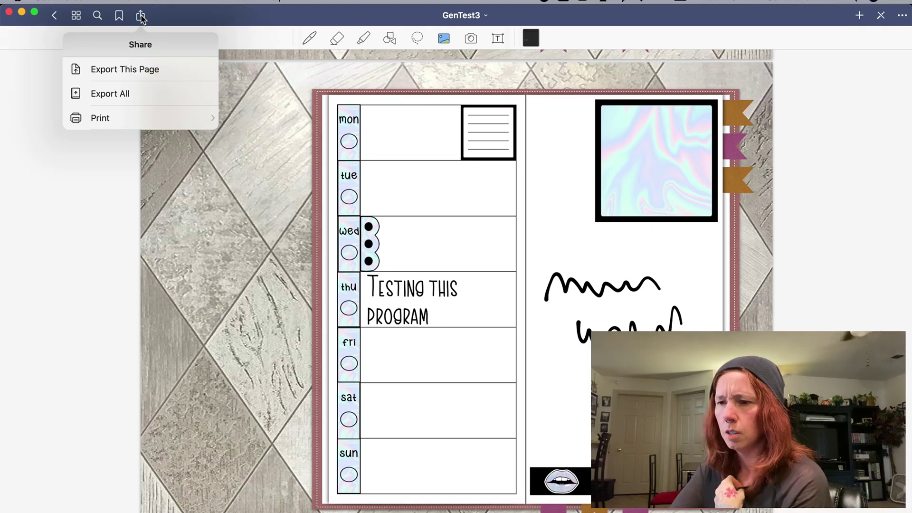
click(129, 73)
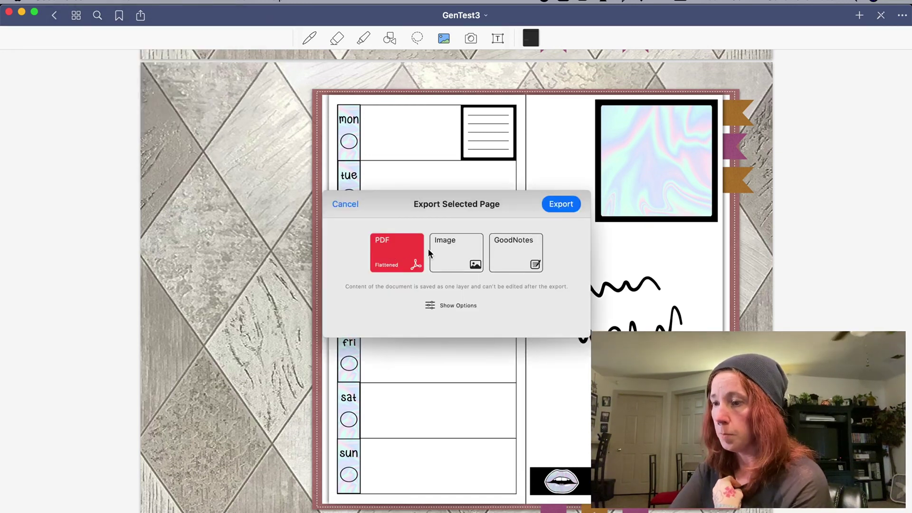
click(516, 256)
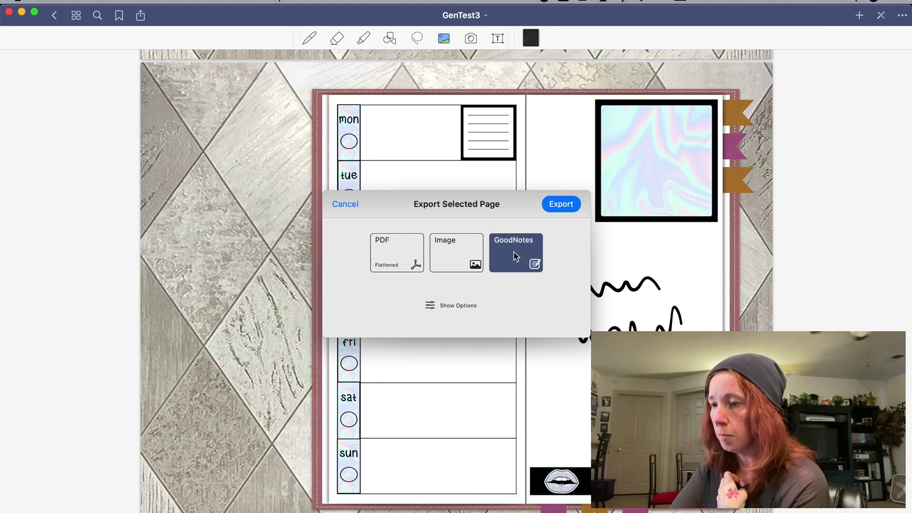
click(567, 207)
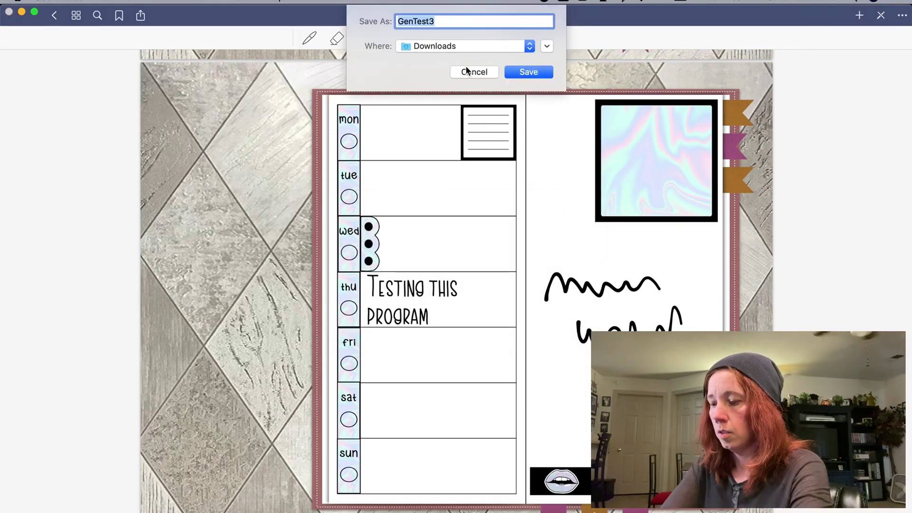
text(Plannertest)
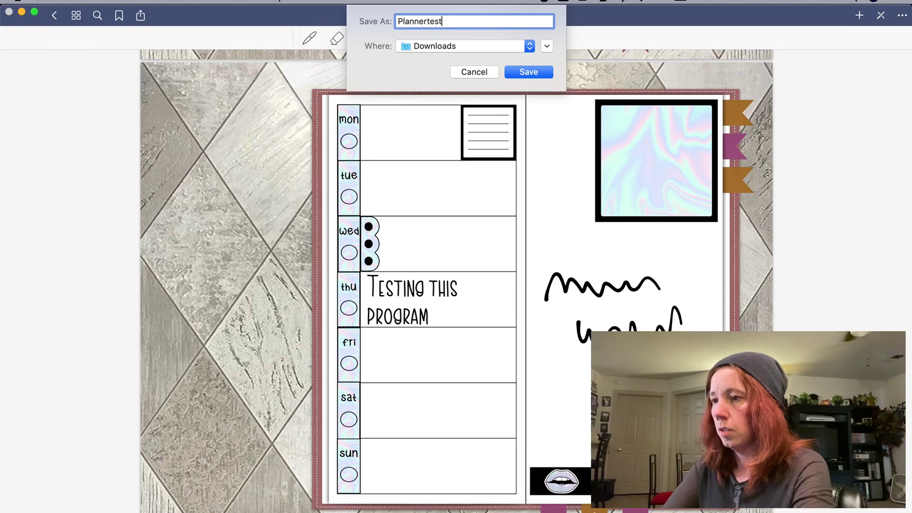
click(517, 72)
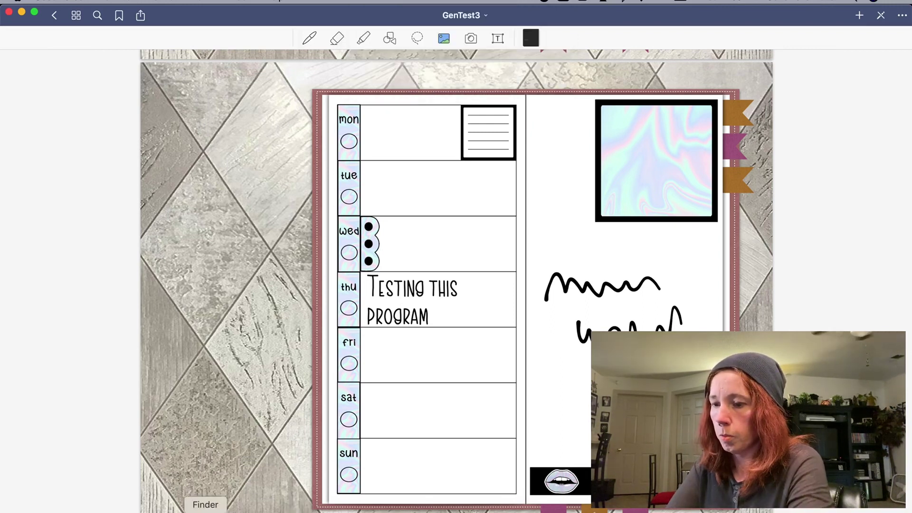
click(205, 511)
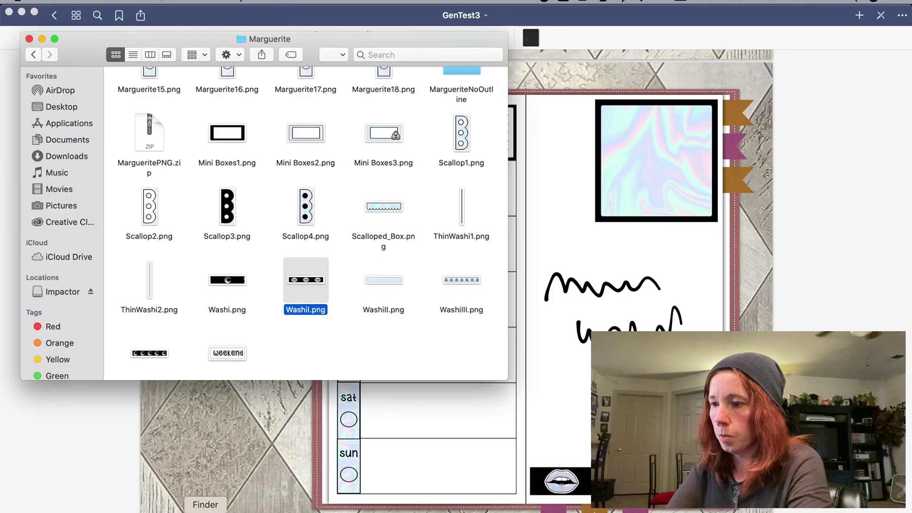
click(77, 161)
scroll(312, 268, down, 10)
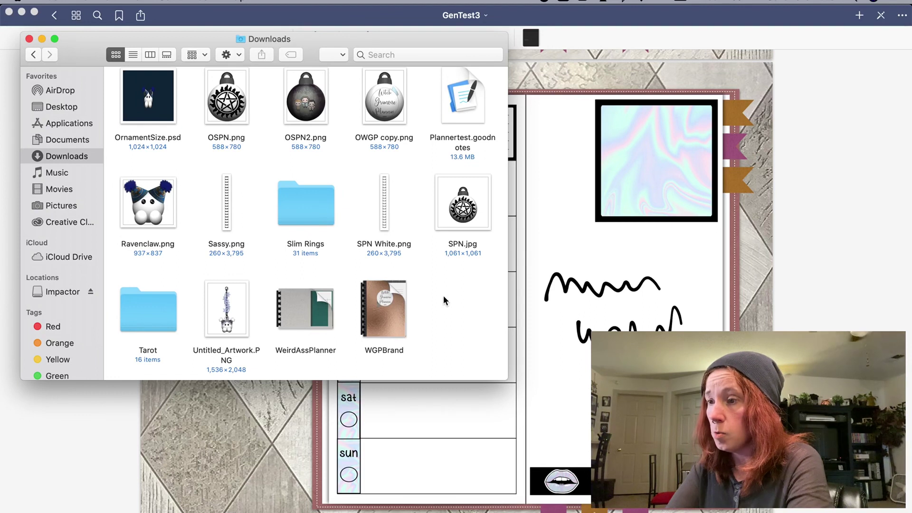
click(805, 318)
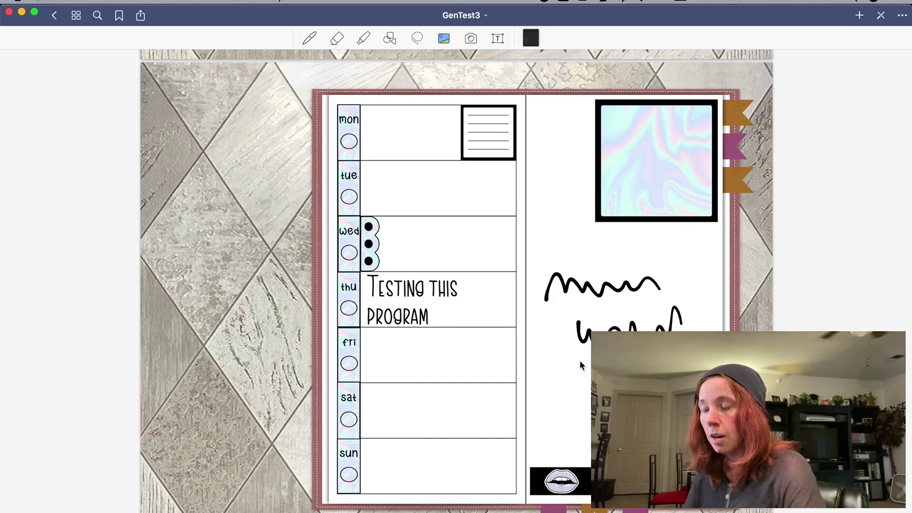
scroll(580, 364, down, 15)
scroll(579, 360, up, 2)
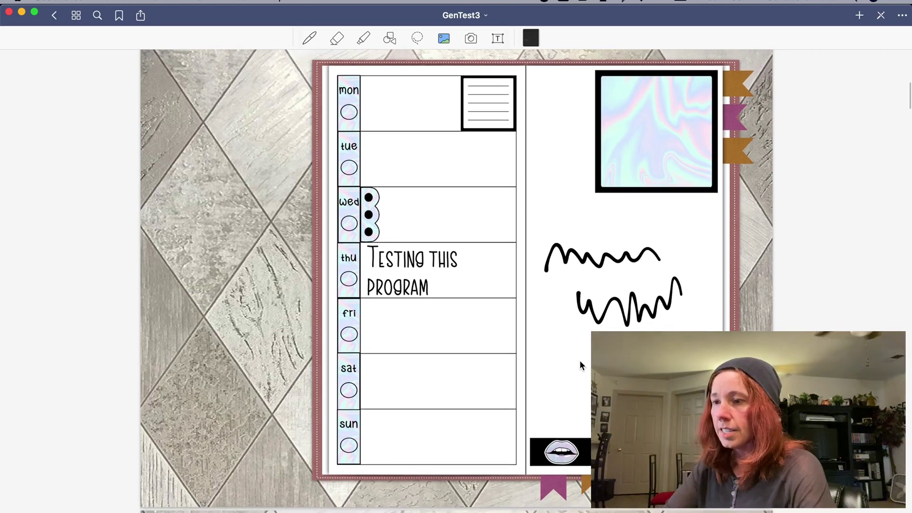
scroll(579, 360, up, 1)
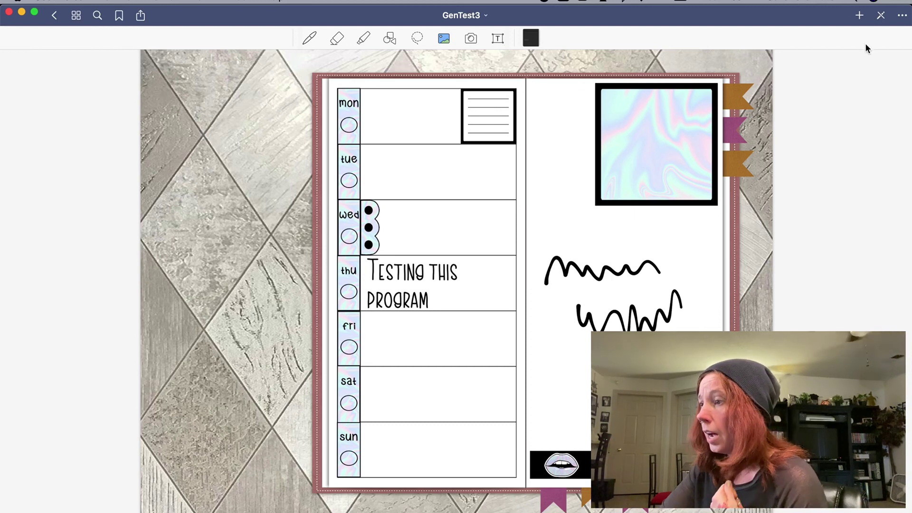
click(905, 16)
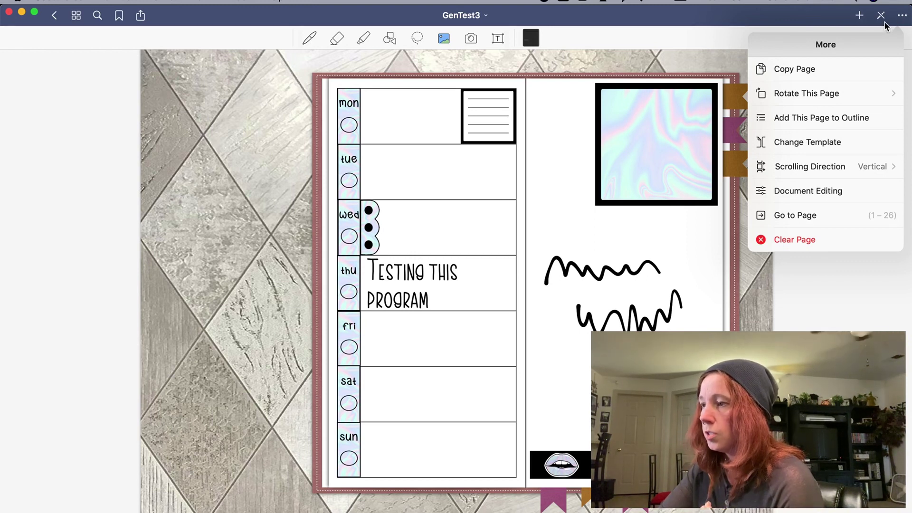
click(865, 20)
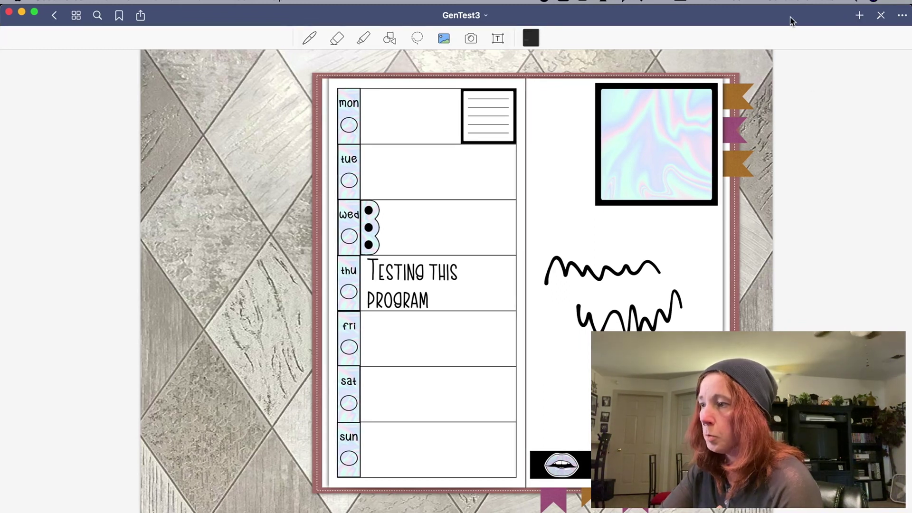
click(899, 18)
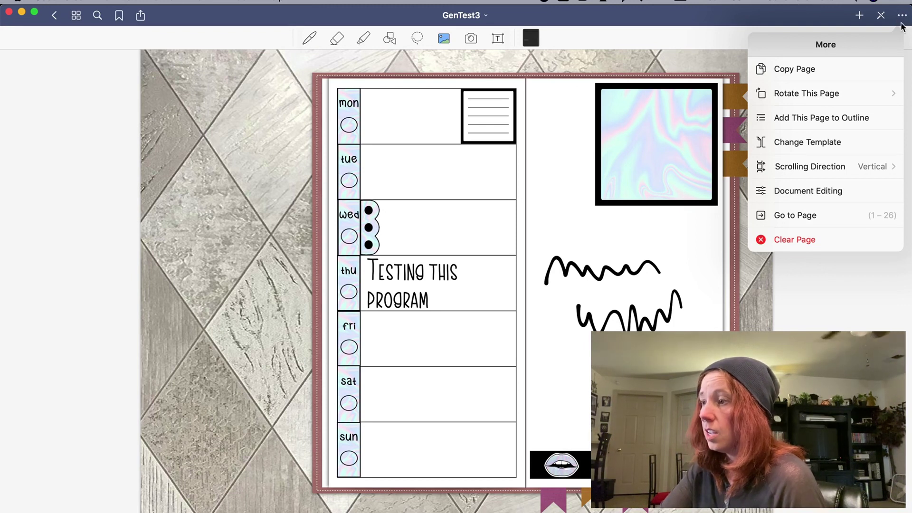
click(900, 19)
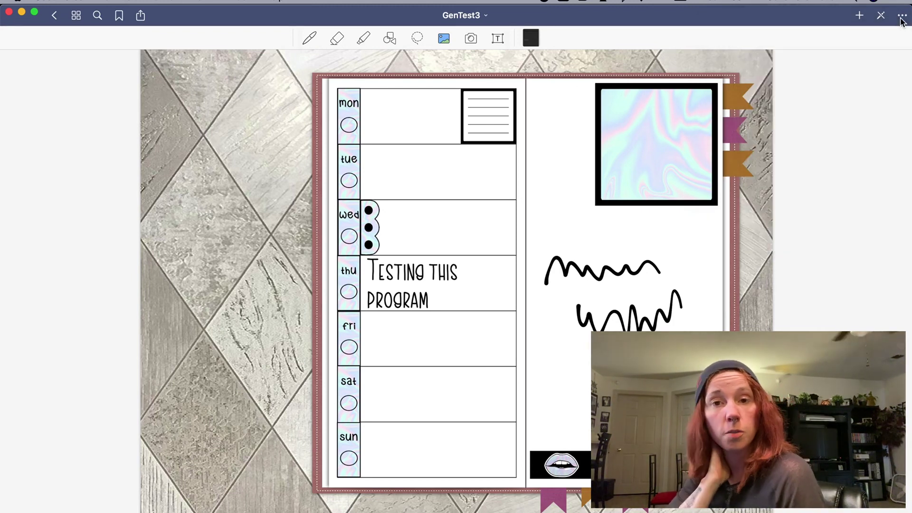